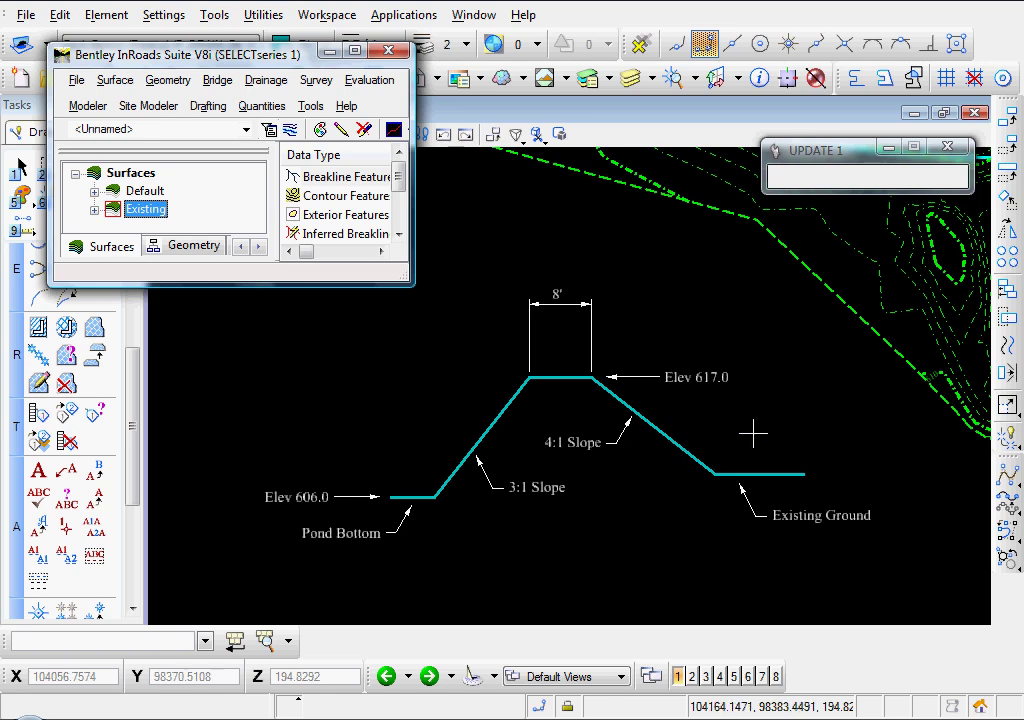
# Start Generate Longitudinal Feature on a surface named Detention Pond, with a reference feature interval of 1.00
pyautogui.moveTo(887, 407)
pyautogui.mouseDown(button='middle')
pyautogui.moveTo(713, 427)
pyautogui.moveTo(355, 508)
pyautogui.mouseUp(button='middle')
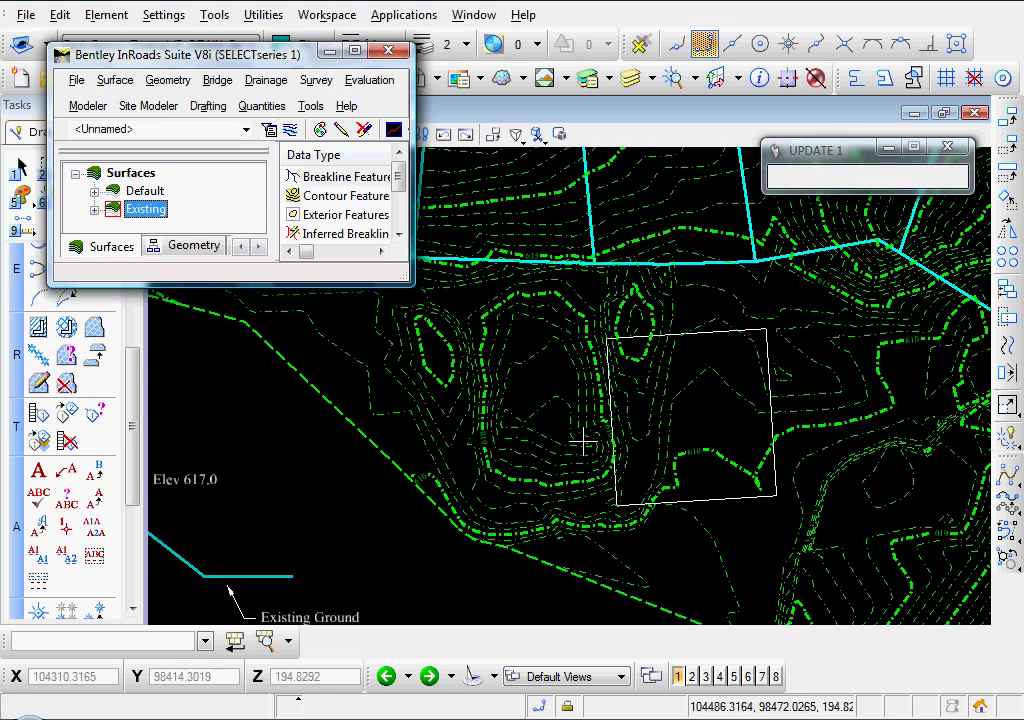
pyautogui.moveTo(690, 398)
pyautogui.mouseDown(button='middle')
pyautogui.moveTo(622, 457)
pyautogui.moveTo(606, 519)
pyautogui.moveTo(647, 455)
pyautogui.moveTo(649, 469)
pyautogui.mouseUp(button='middle')
pyautogui.rightClick(649, 469)
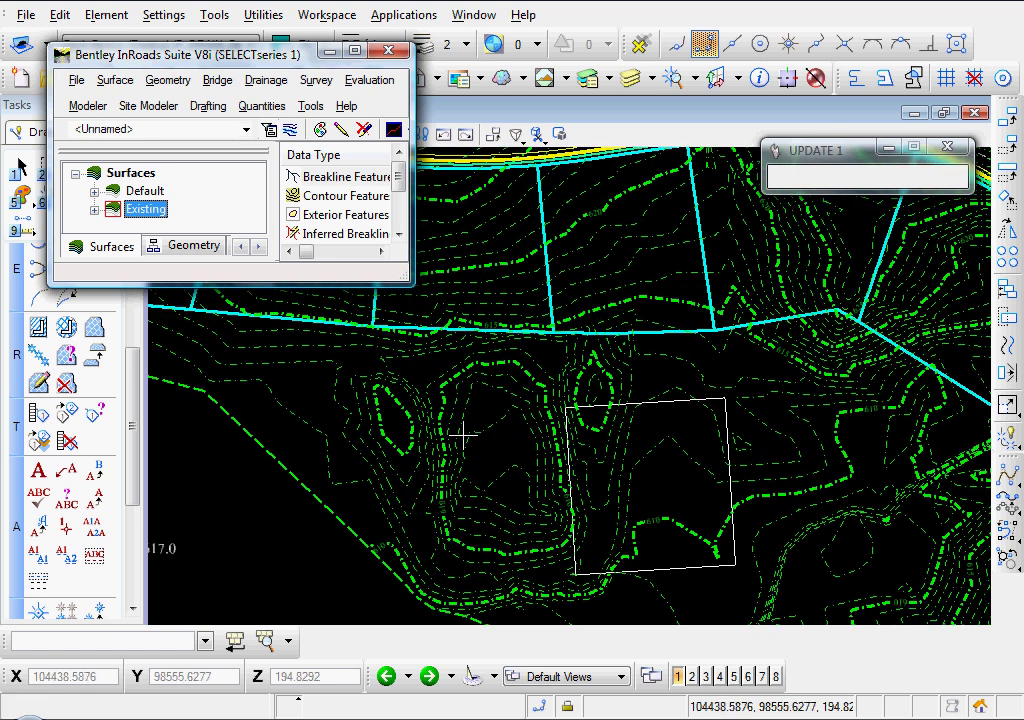
pyautogui.click(116, 80)
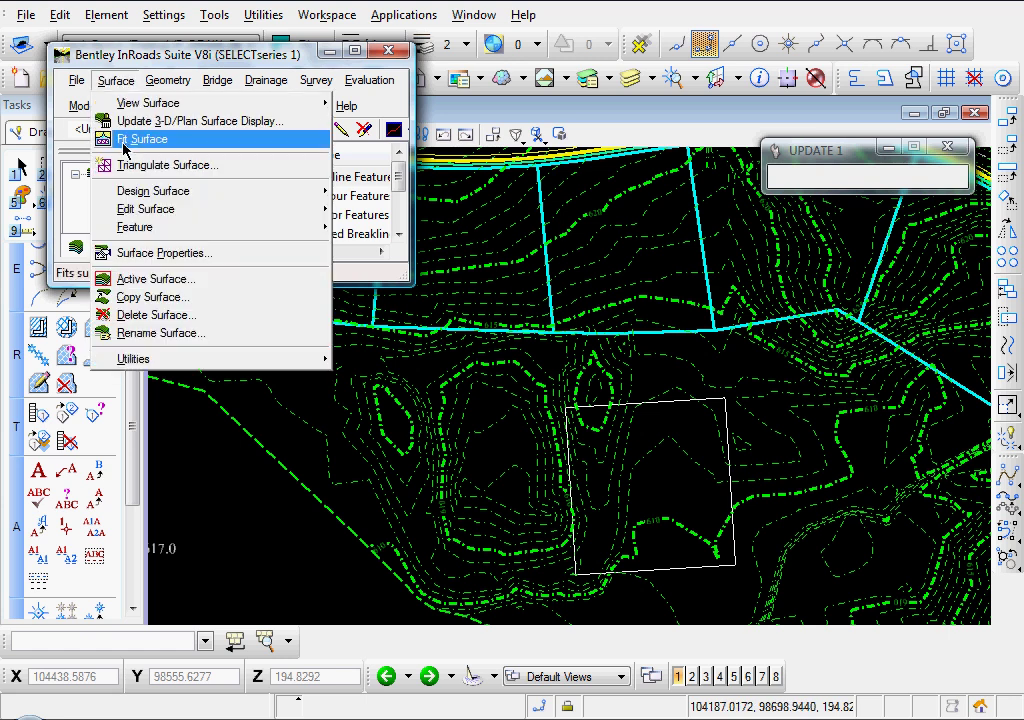
pyautogui.moveTo(131, 196)
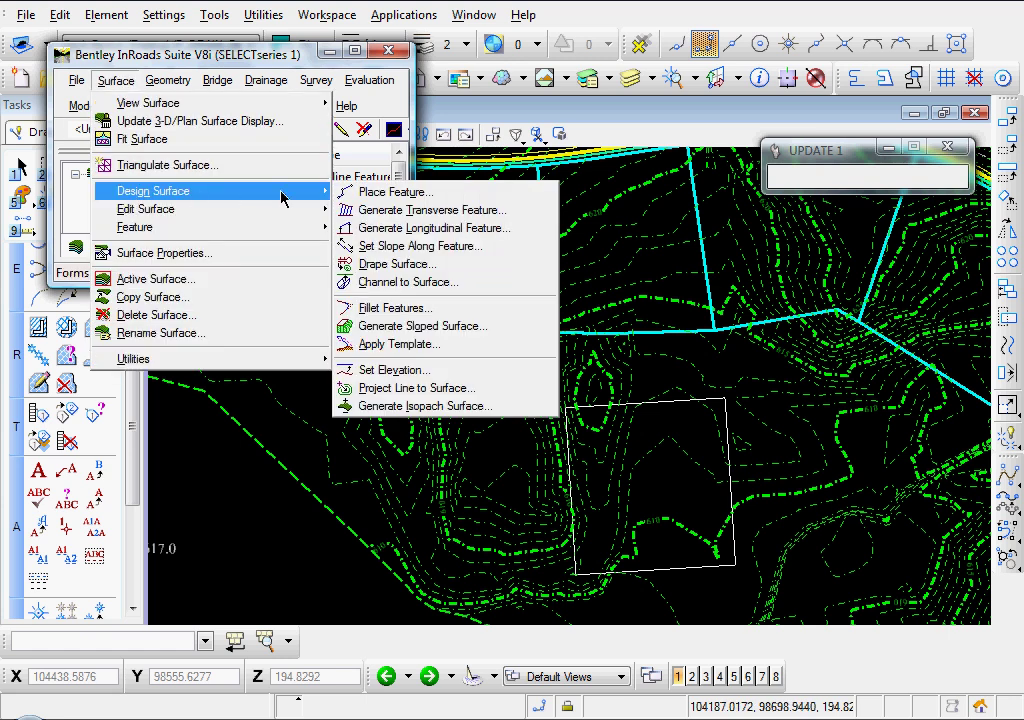
pyautogui.click(425, 228)
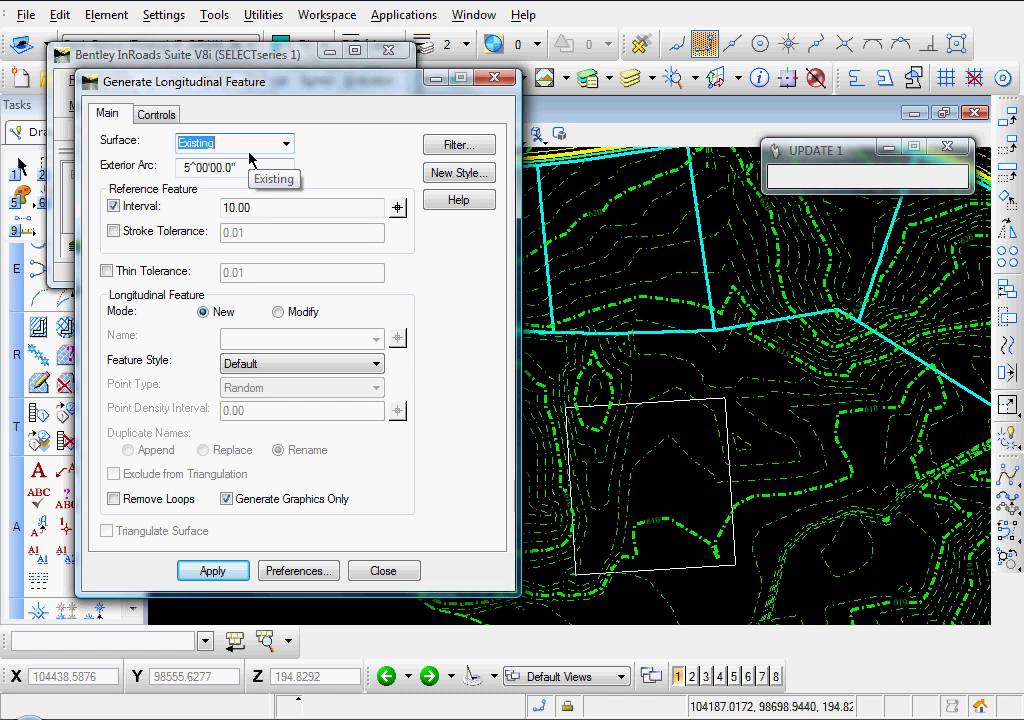
pyautogui.write('Deten')
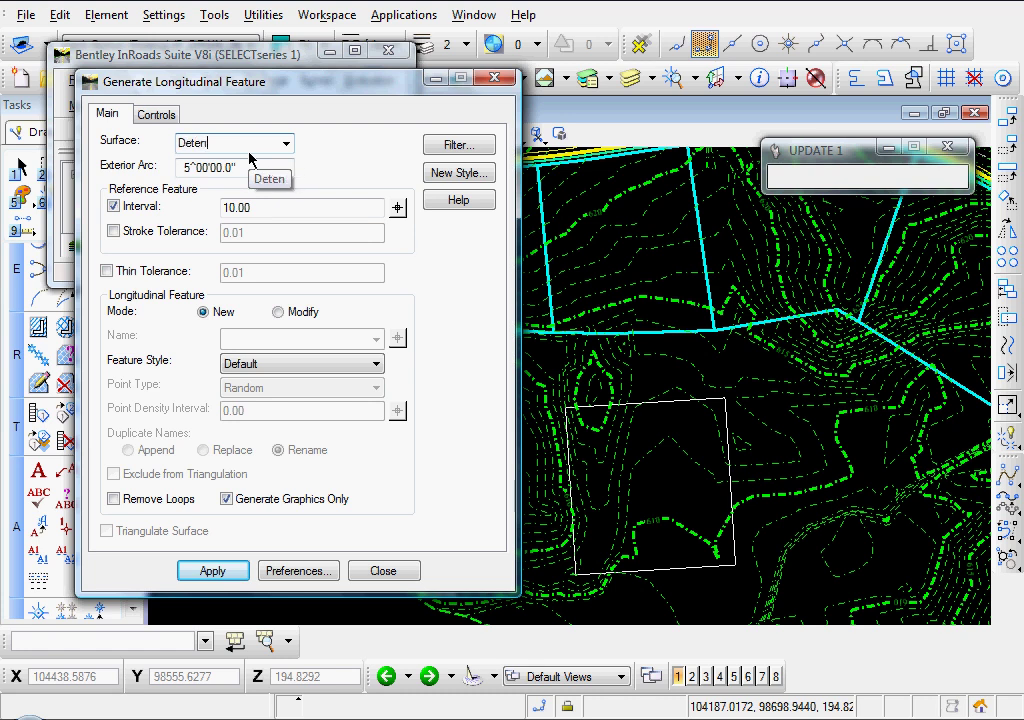
pyautogui.write('tion Pond')
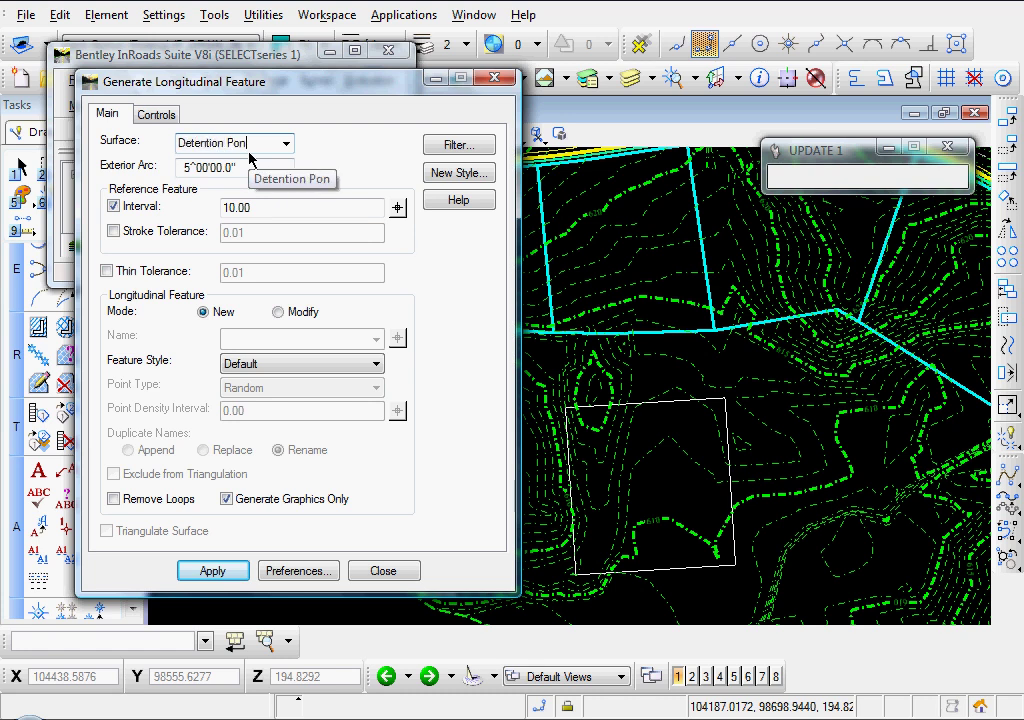
pyautogui.moveTo(258, 206); pyautogui.dragTo(217, 206)
pyautogui.write('1')
pyautogui.press('Tab')
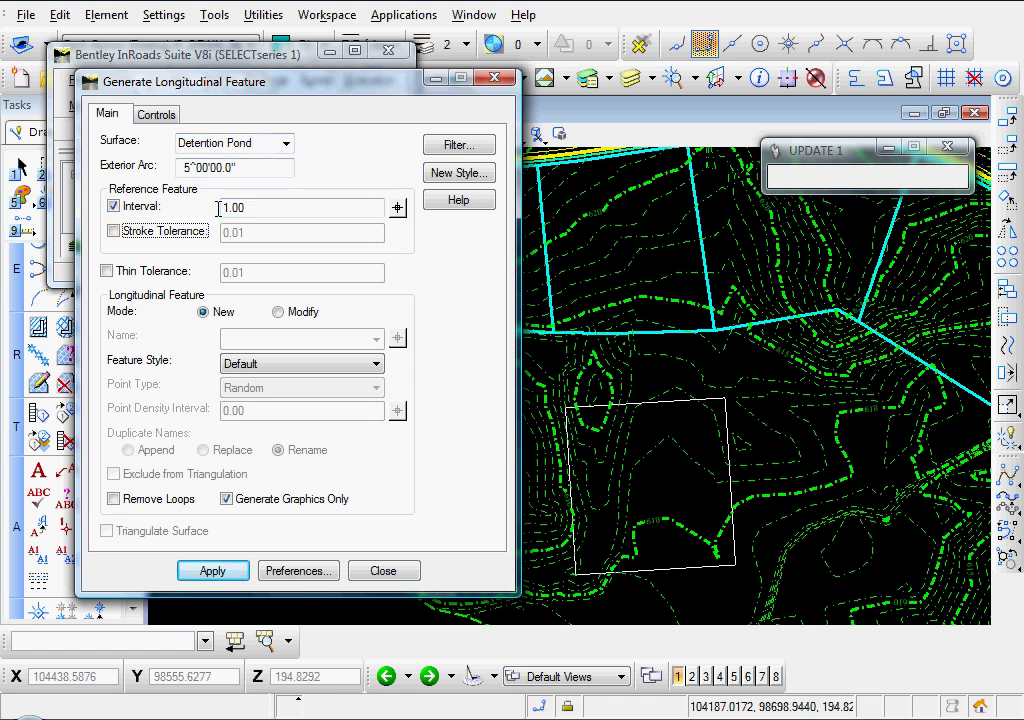
# Turn off Generate Graphics Only and define the feature as Pond Bottom with style P_ROAD_DitchBottom and point type Breakline
pyautogui.click(228, 502)
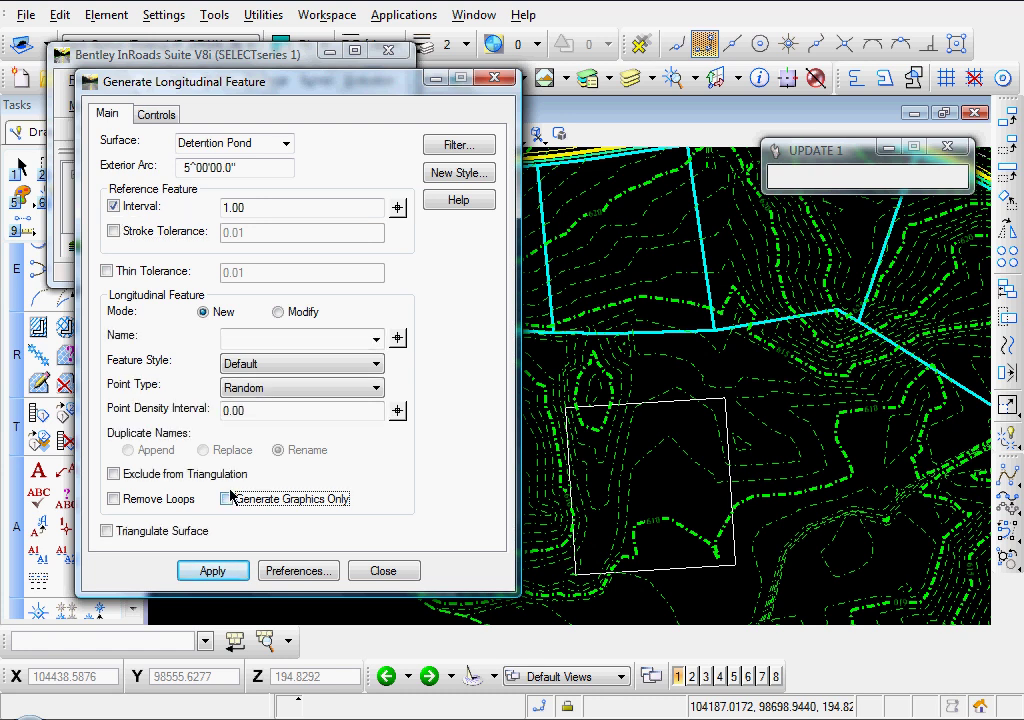
pyautogui.click(294, 336)
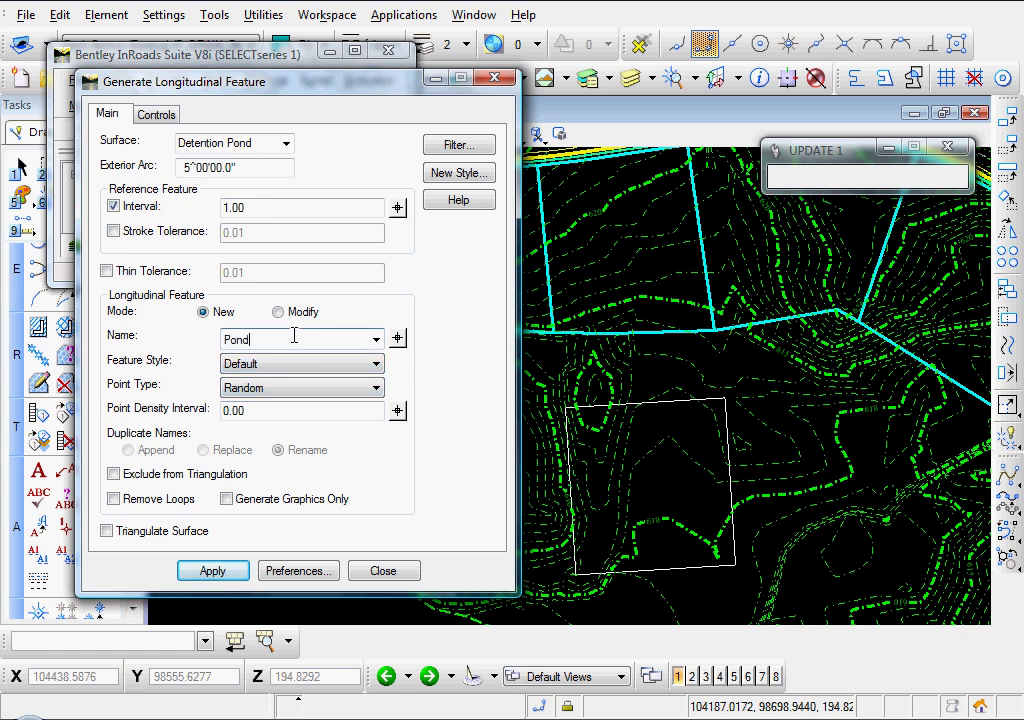
pyautogui.write('Pond Bottom')
pyautogui.click(322, 361)
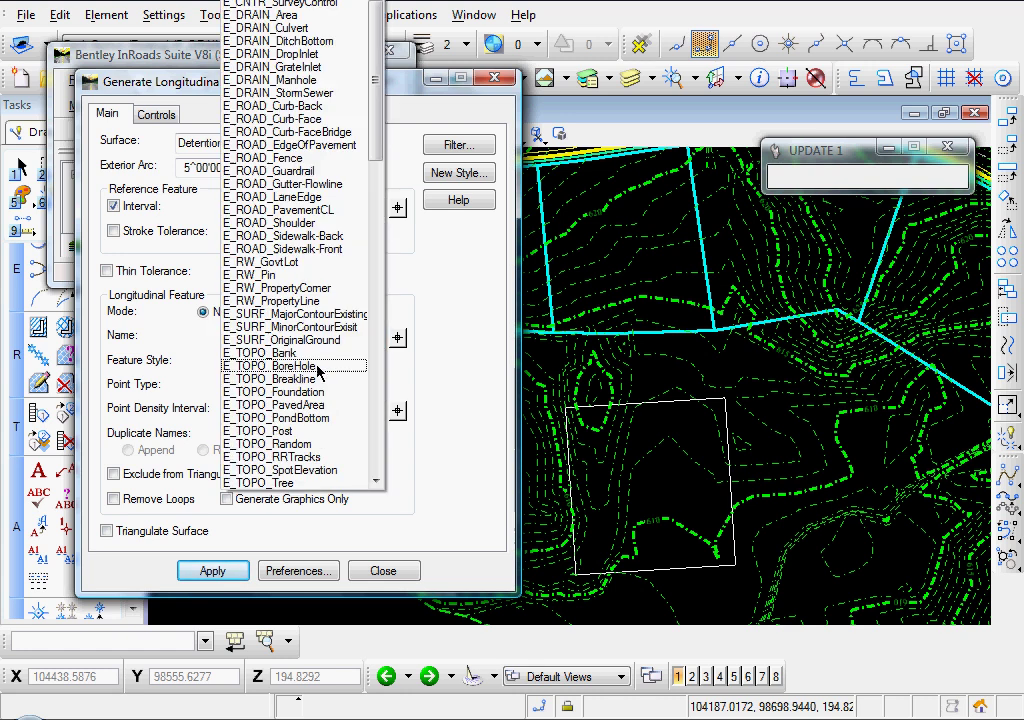
pyautogui.moveTo(373, 103); pyautogui.dragTo(387, 375)
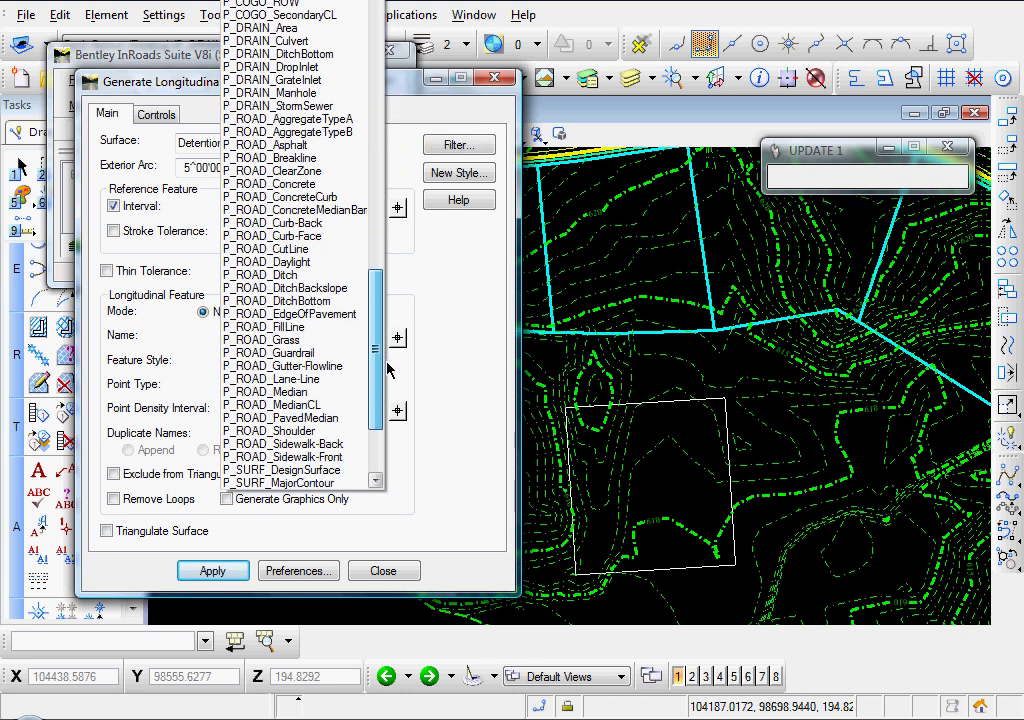
pyautogui.click(291, 301)
pyautogui.click(274, 389)
pyautogui.click(271, 415)
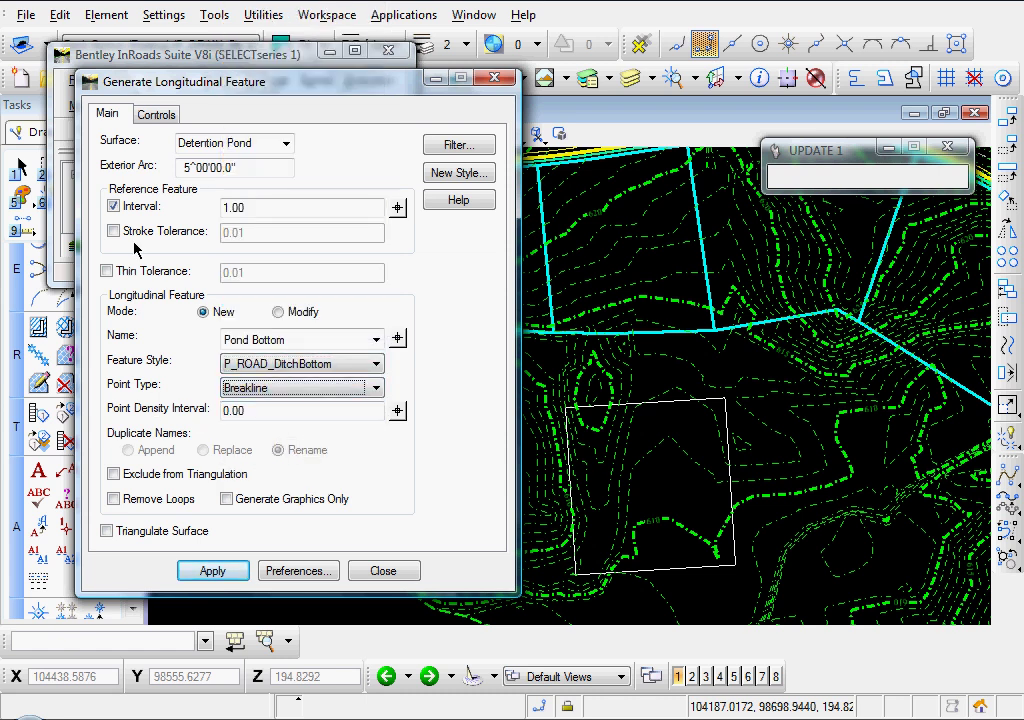
# Set the vertical control method to Elevation/Elevation with start and stop elevations of 606
pyautogui.click(158, 115)
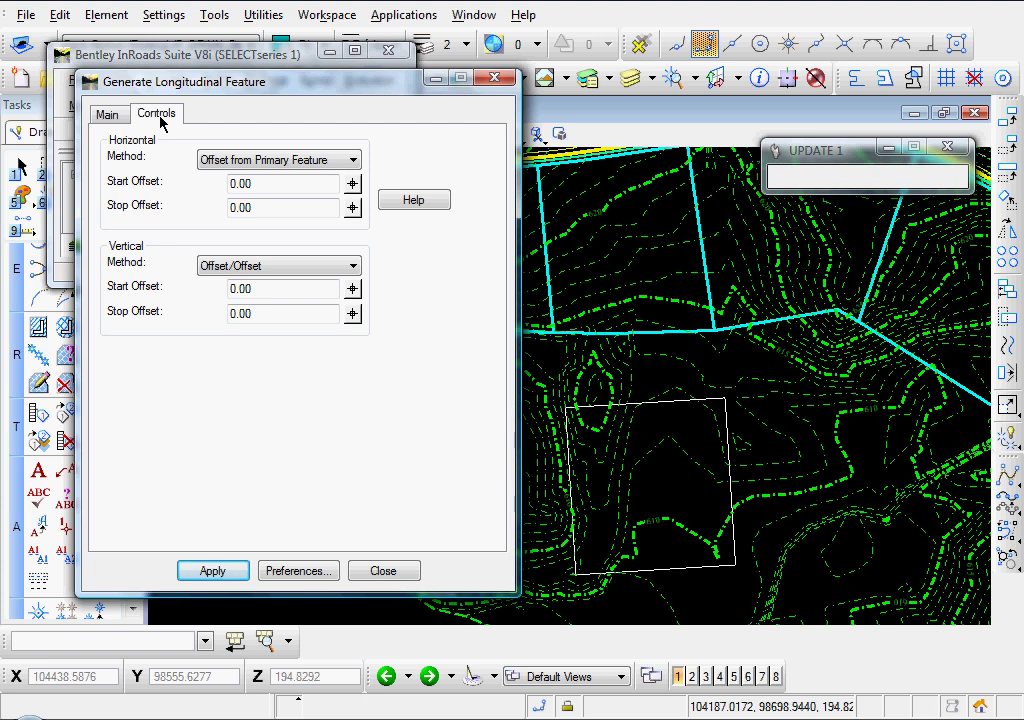
pyautogui.click(279, 179)
pyautogui.click(267, 208)
pyautogui.click(263, 268)
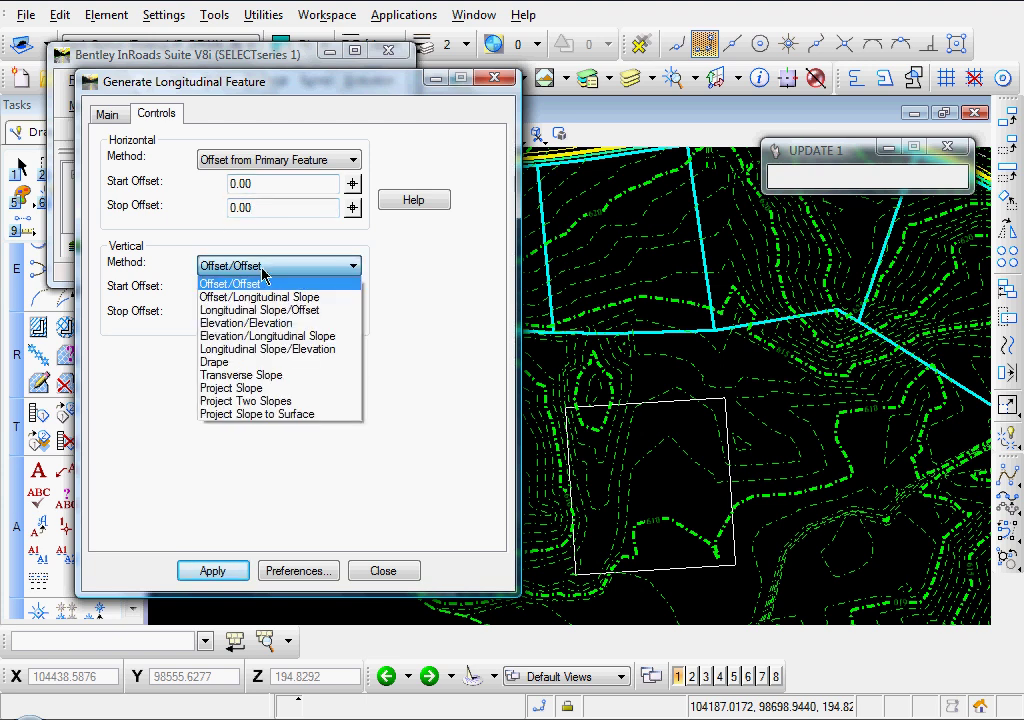
pyautogui.click(256, 323)
pyautogui.moveTo(261, 290); pyautogui.dragTo(190, 289)
pyautogui.write('606')
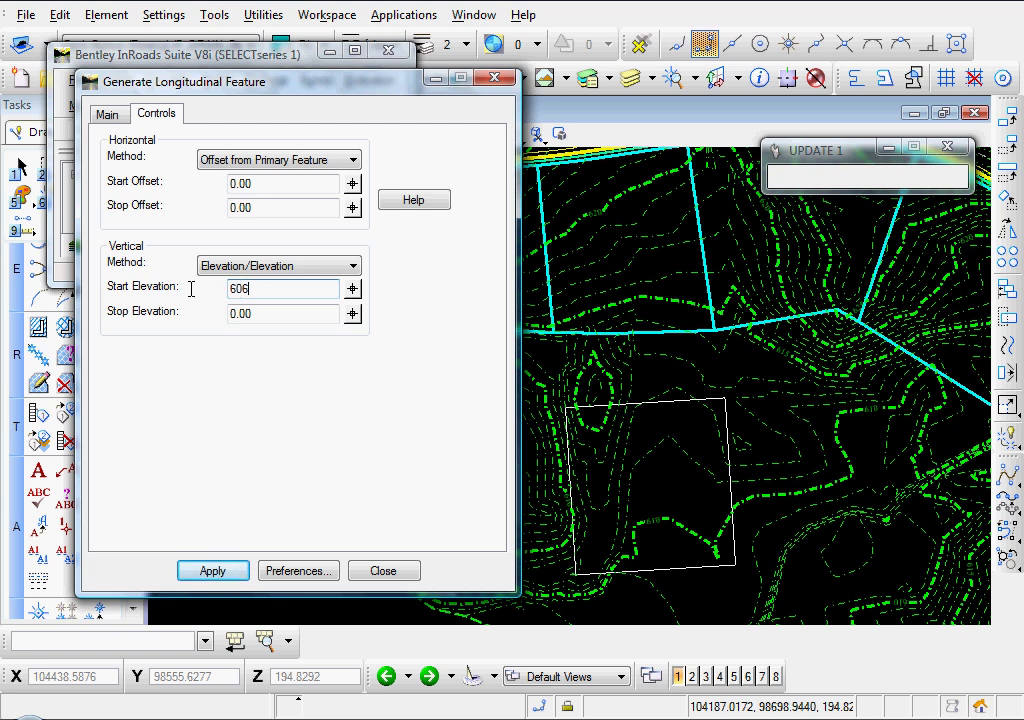
pyautogui.press('Tab')
pyautogui.write('606')
pyautogui.press('Tab')
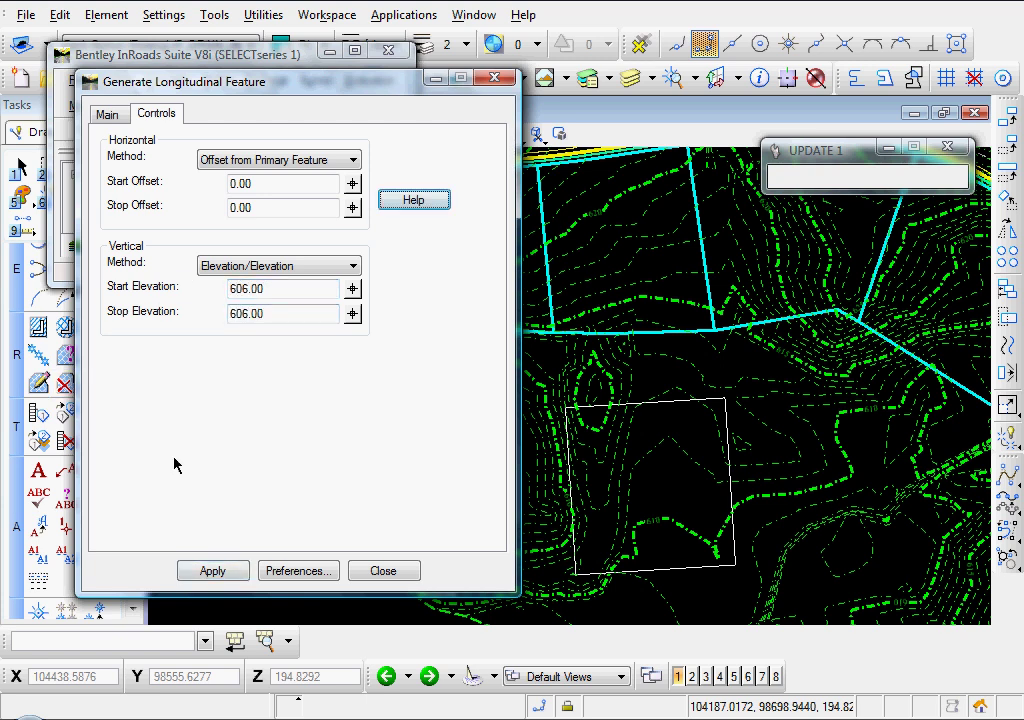
# Generate the pond bottom feature along the entire white rectangle, using it as both primary and reference element, and close the dialog
pyautogui.click(212, 571)
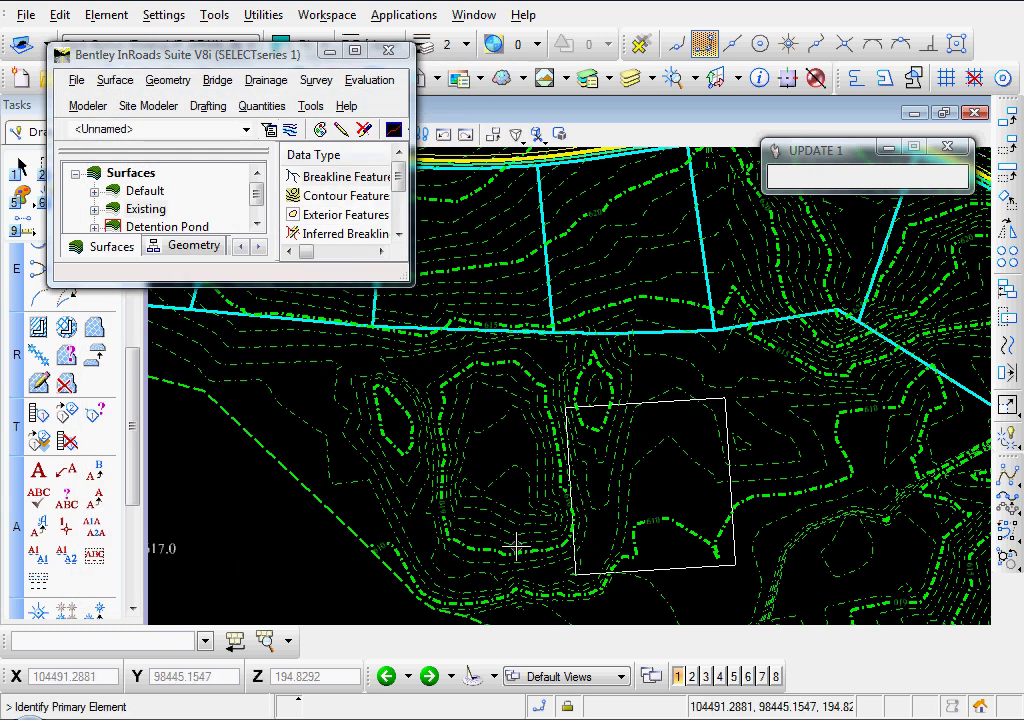
pyautogui.scroll(2, 544, 494)
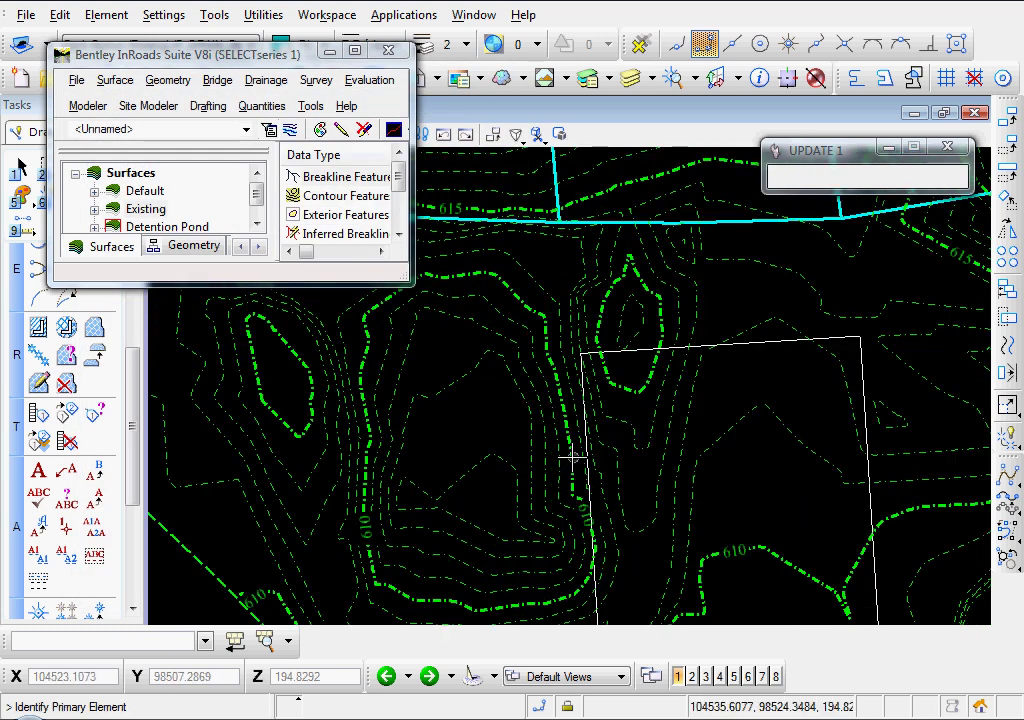
pyautogui.click(754, 344)
pyautogui.click(735, 321)
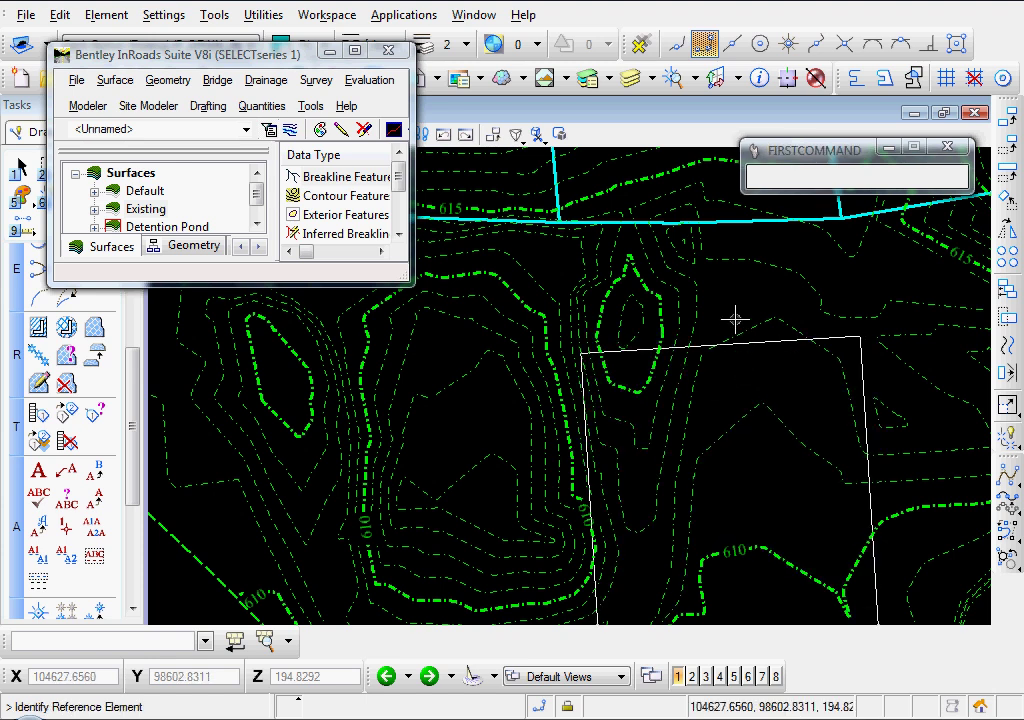
pyautogui.click(754, 341)
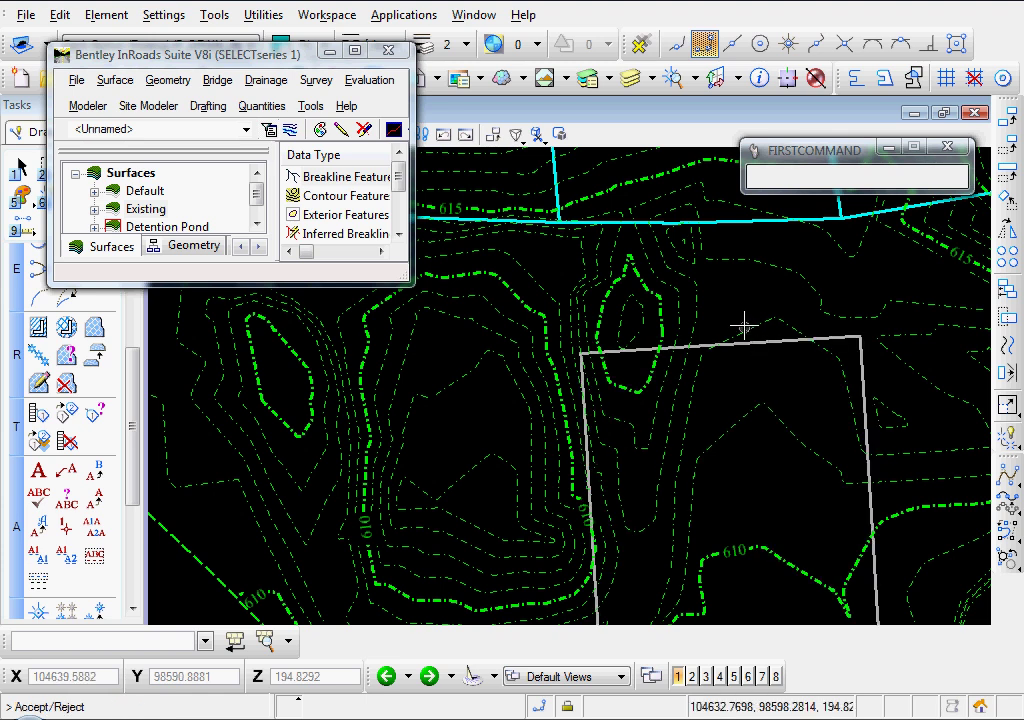
pyautogui.click(731, 312)
pyautogui.moveTo(731, 313); pyautogui.dragTo(675, 266, button='middle')
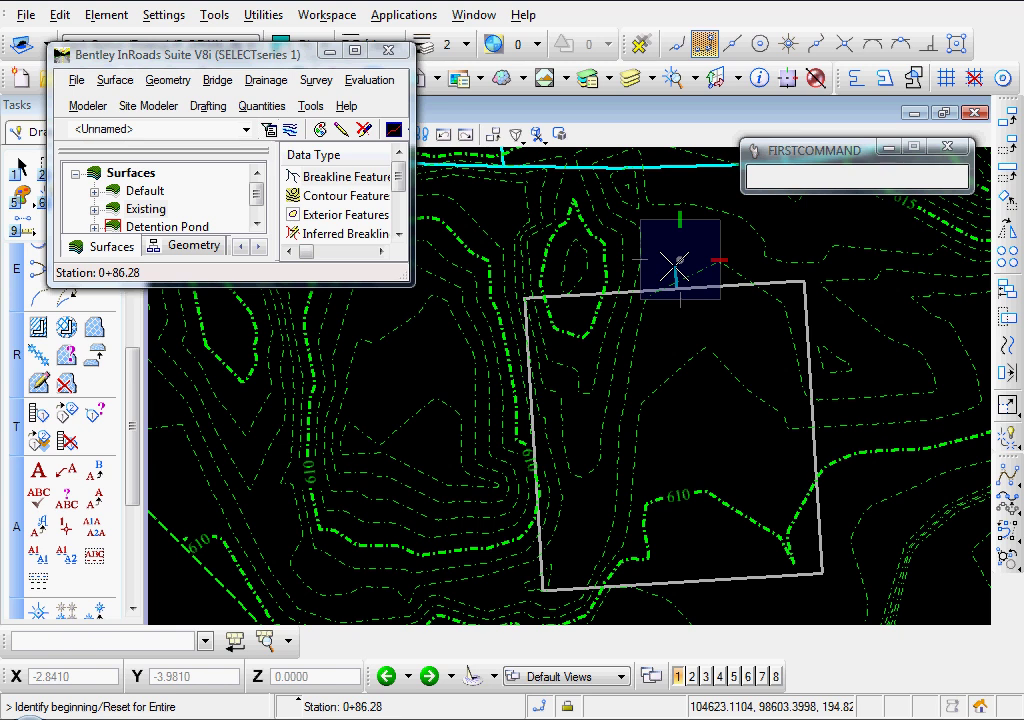
pyautogui.rightClick(489, 361)
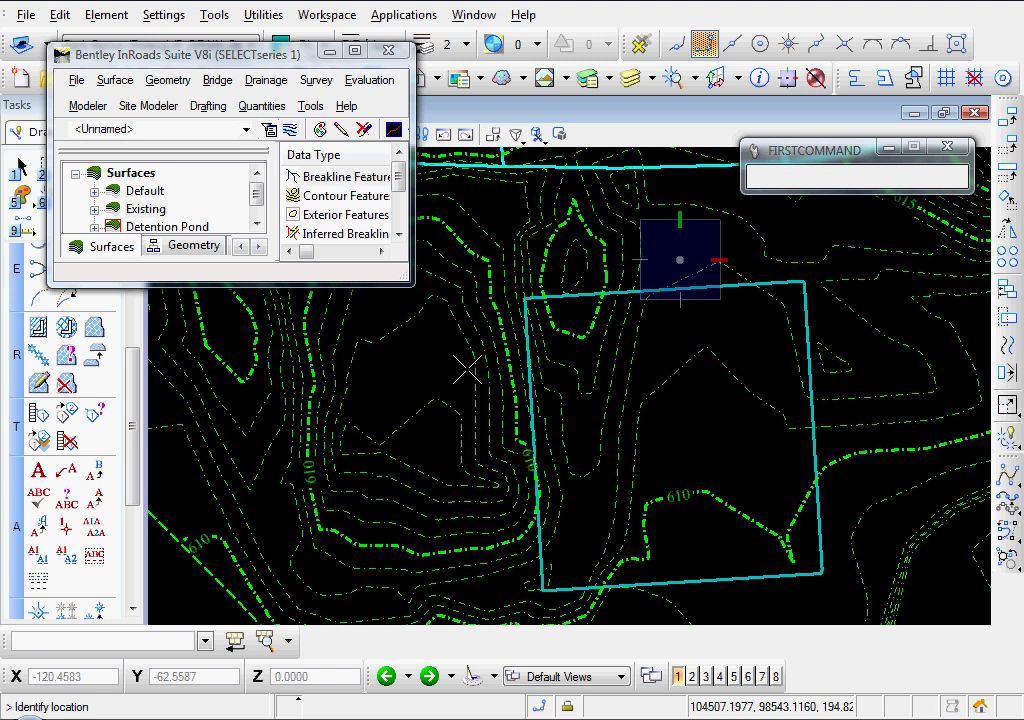
pyautogui.click(467, 368)
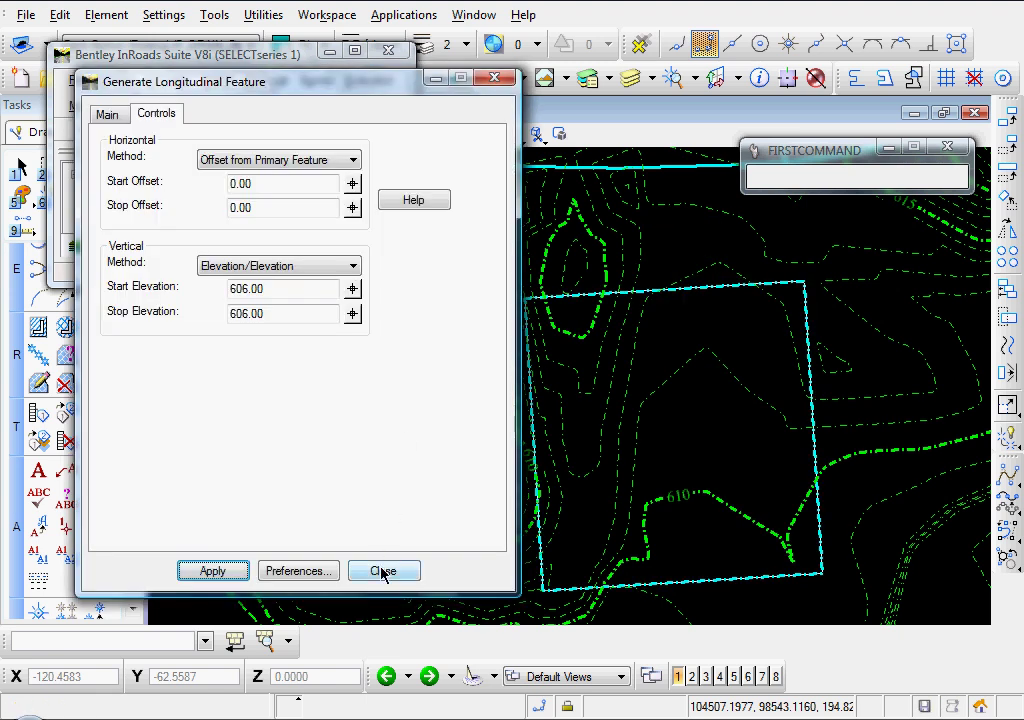
pyautogui.click(383, 571)
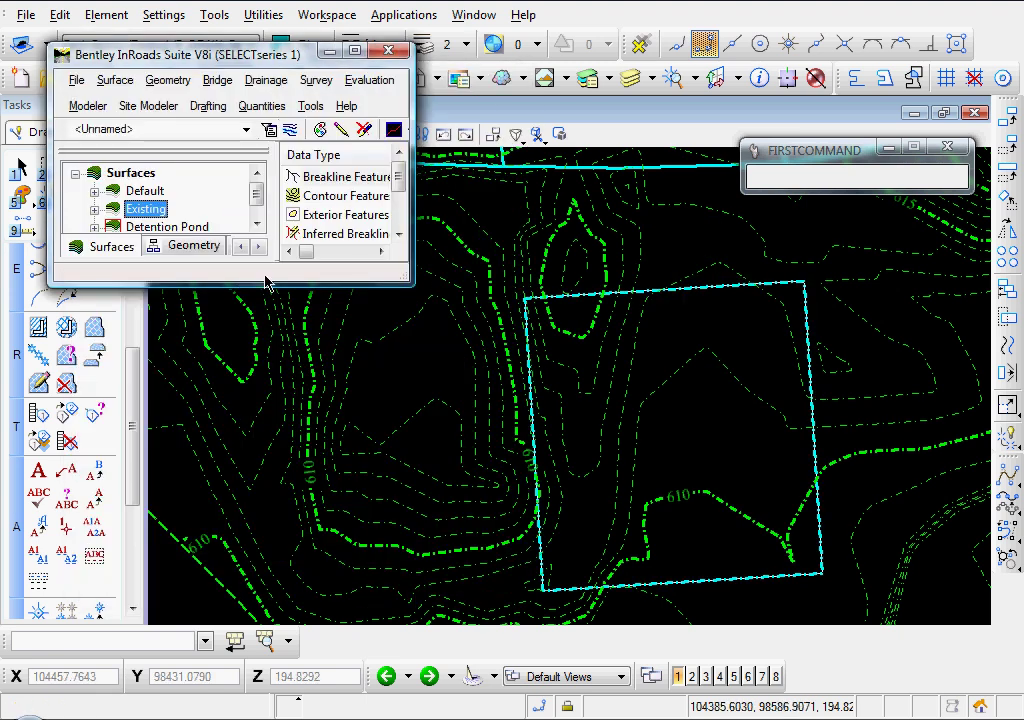
# Review the surface properties of the Detention Pond surface
pyautogui.click(257, 224)
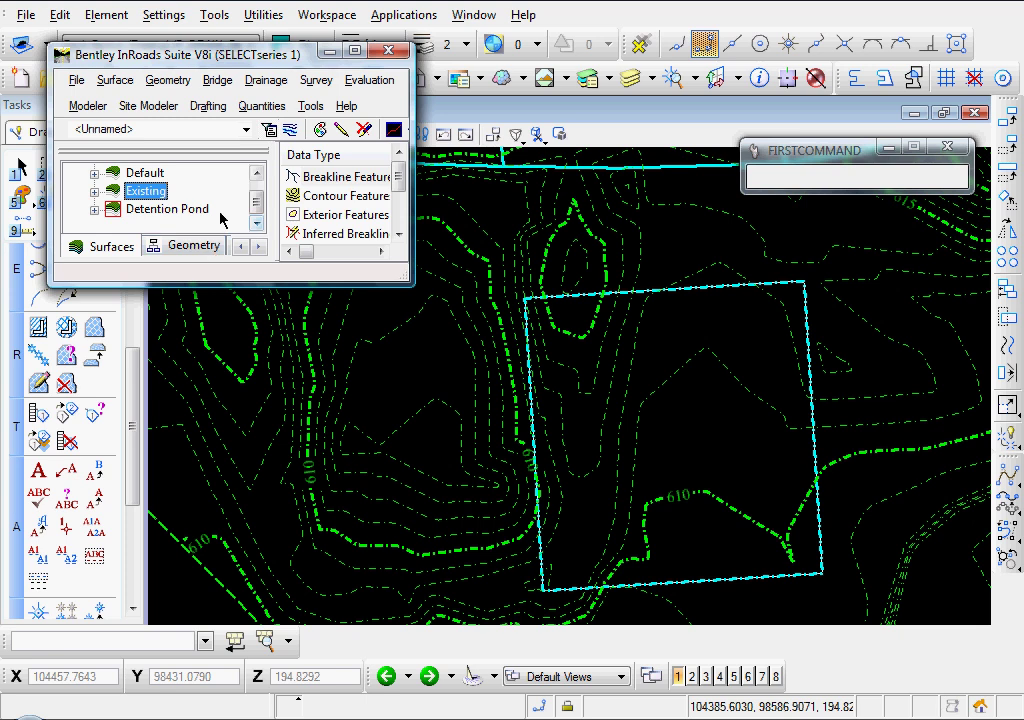
pyautogui.rightClick(166, 210)
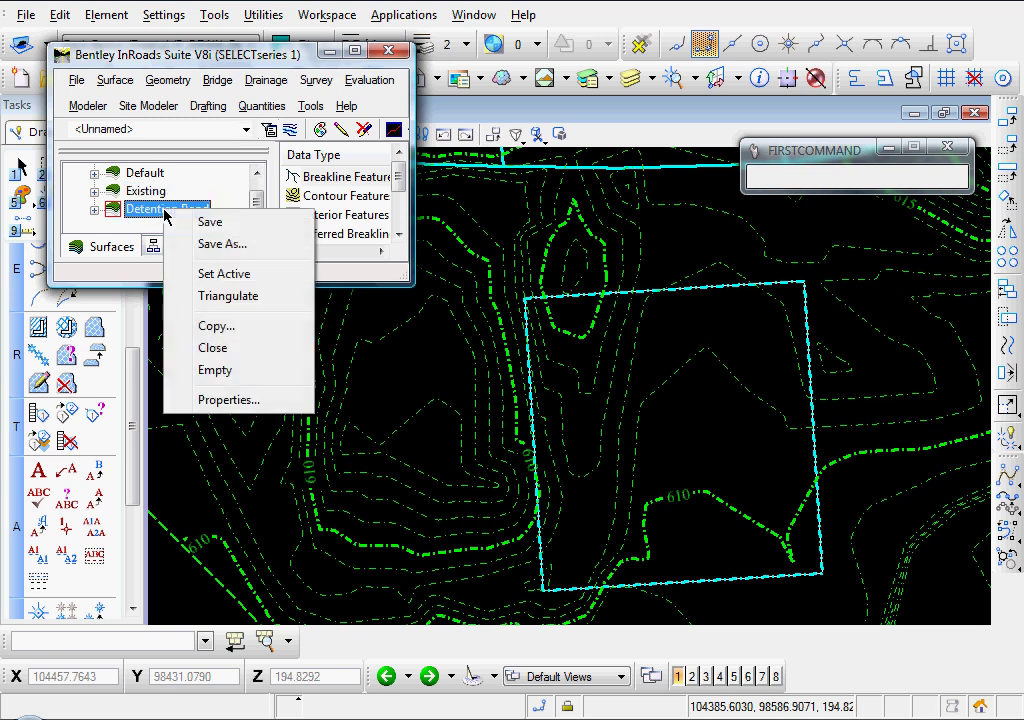
pyautogui.click(220, 400)
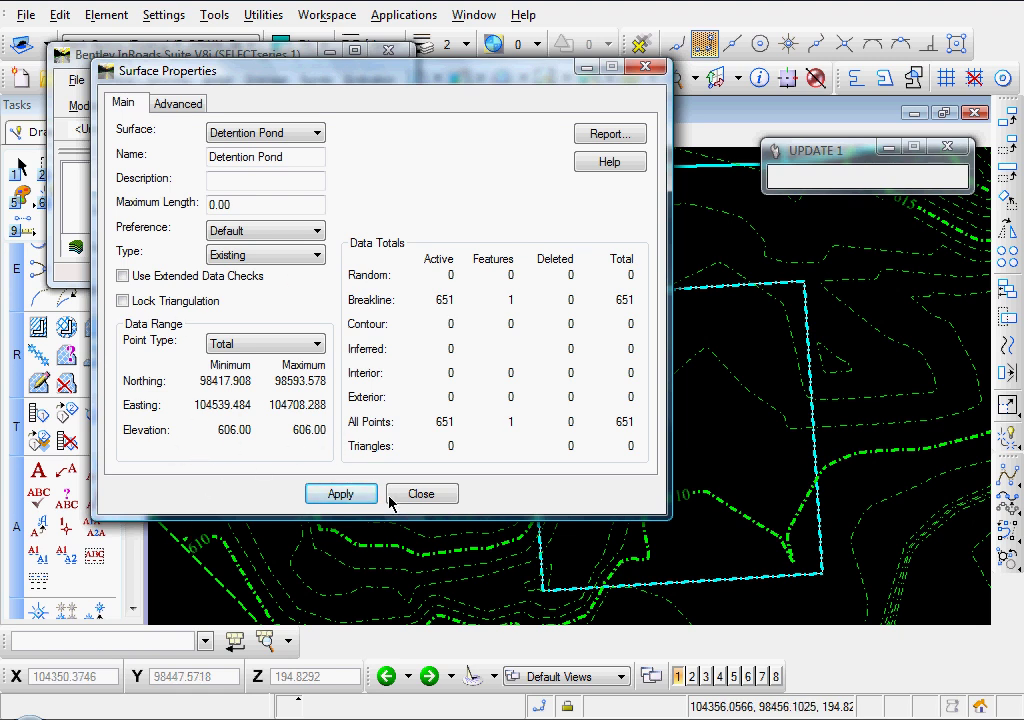
pyautogui.click(421, 494)
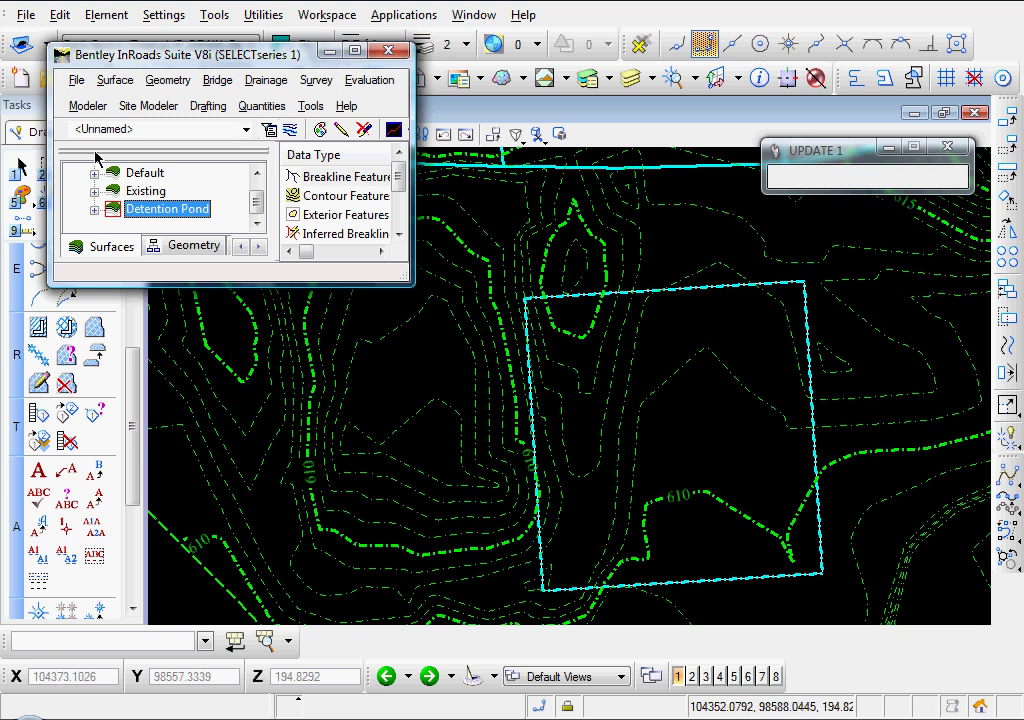
# Set up a new longitudinal feature on the Detention Pond surface named Pond Berm, style P_ROAD_Breakline, with Remove Loops and Triangulate Surface enabled
pyautogui.click(115, 81)
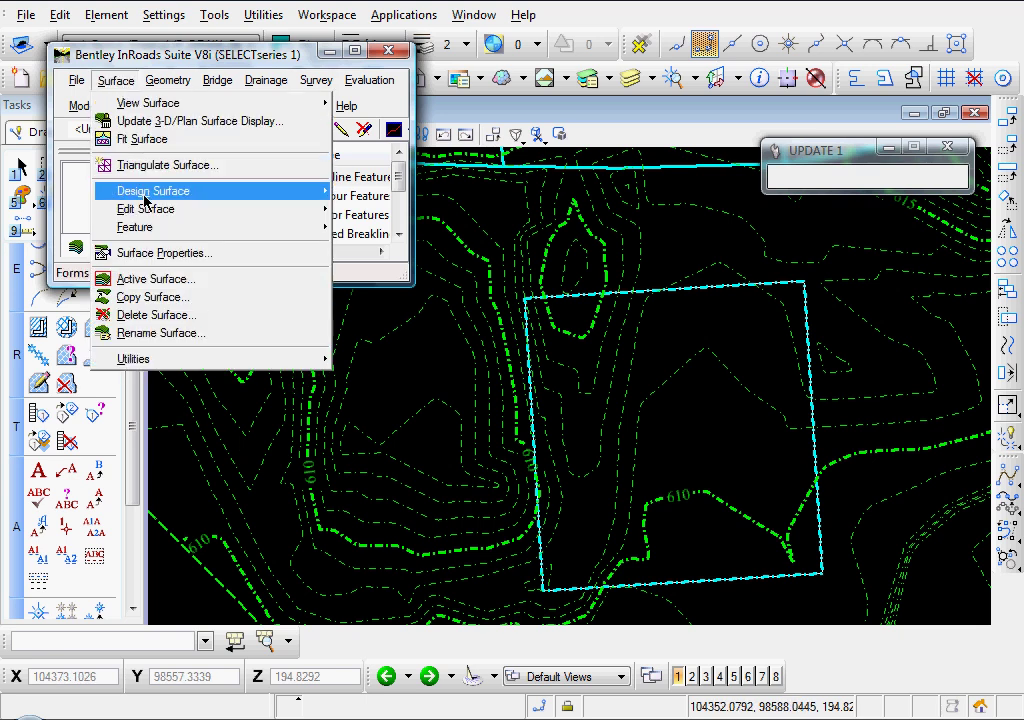
pyautogui.moveTo(144, 196)
pyautogui.click(437, 228)
pyautogui.click(107, 116)
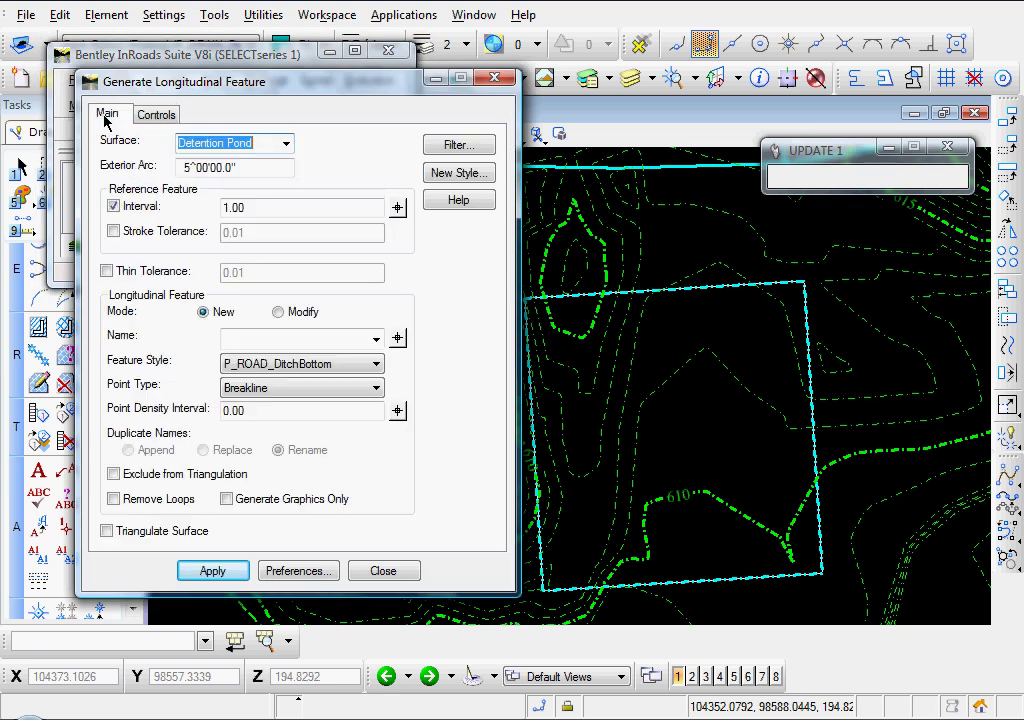
pyautogui.click(258, 143)
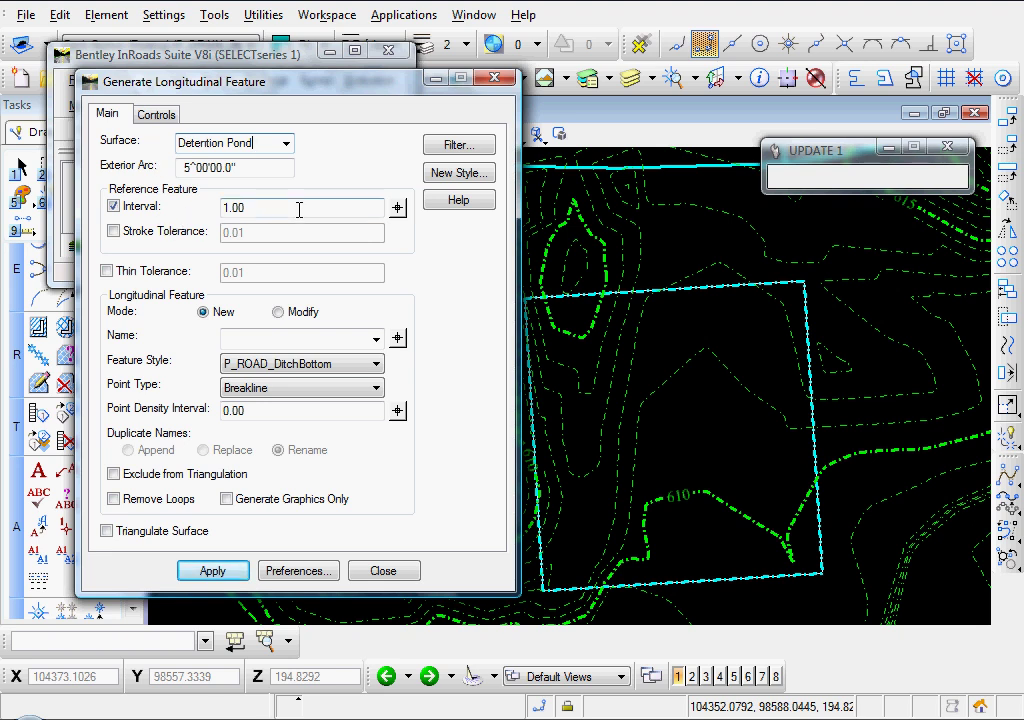
pyautogui.click(285, 337)
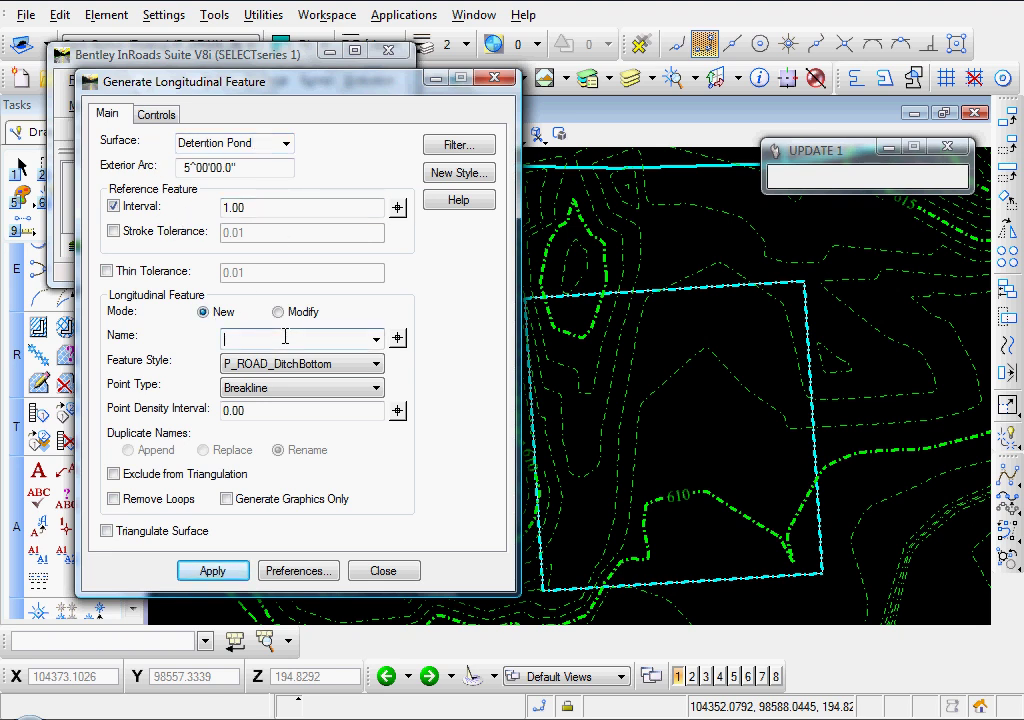
pyautogui.write('Pond Berm')
pyautogui.click(316, 364)
pyautogui.scroll(-3, 318, 372)
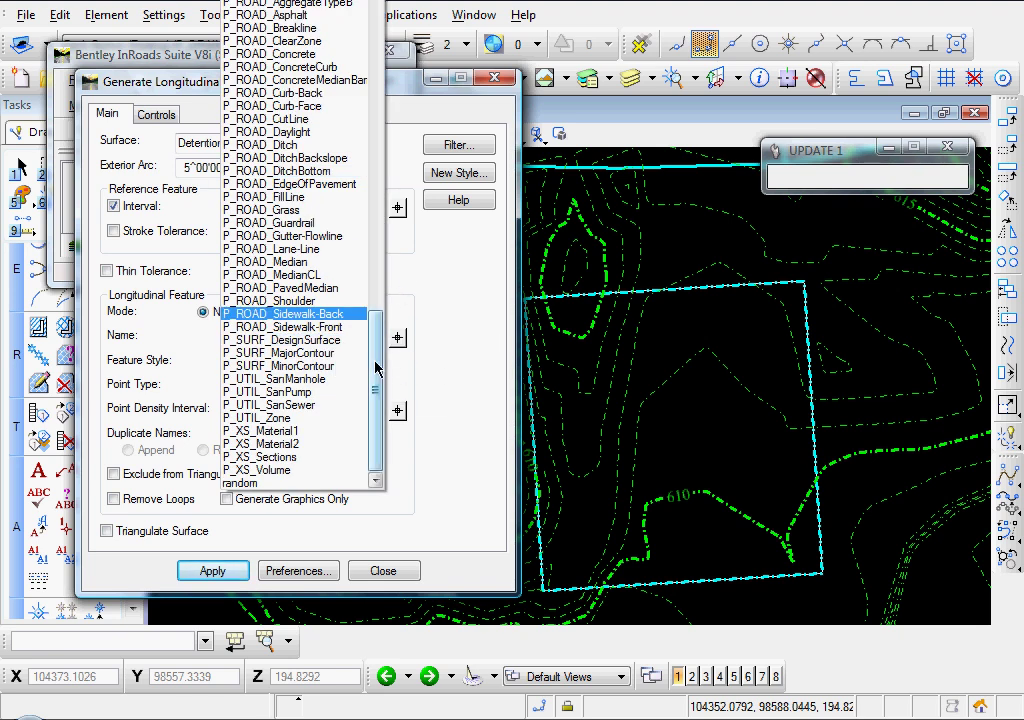
pyautogui.scroll(3, 377, 368)
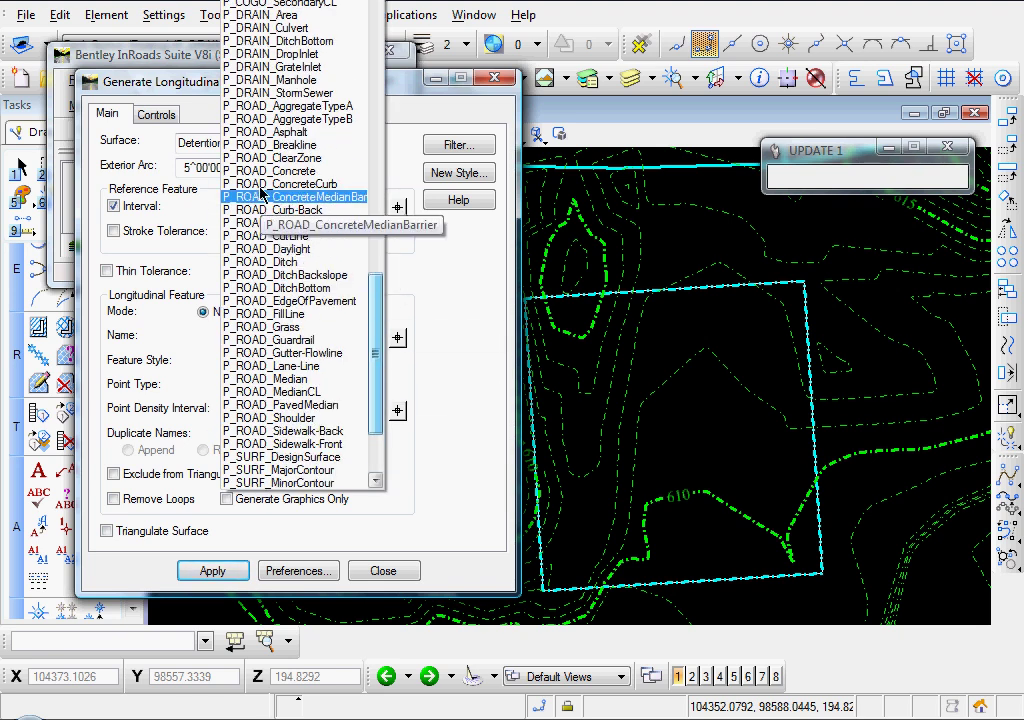
pyautogui.click(258, 147)
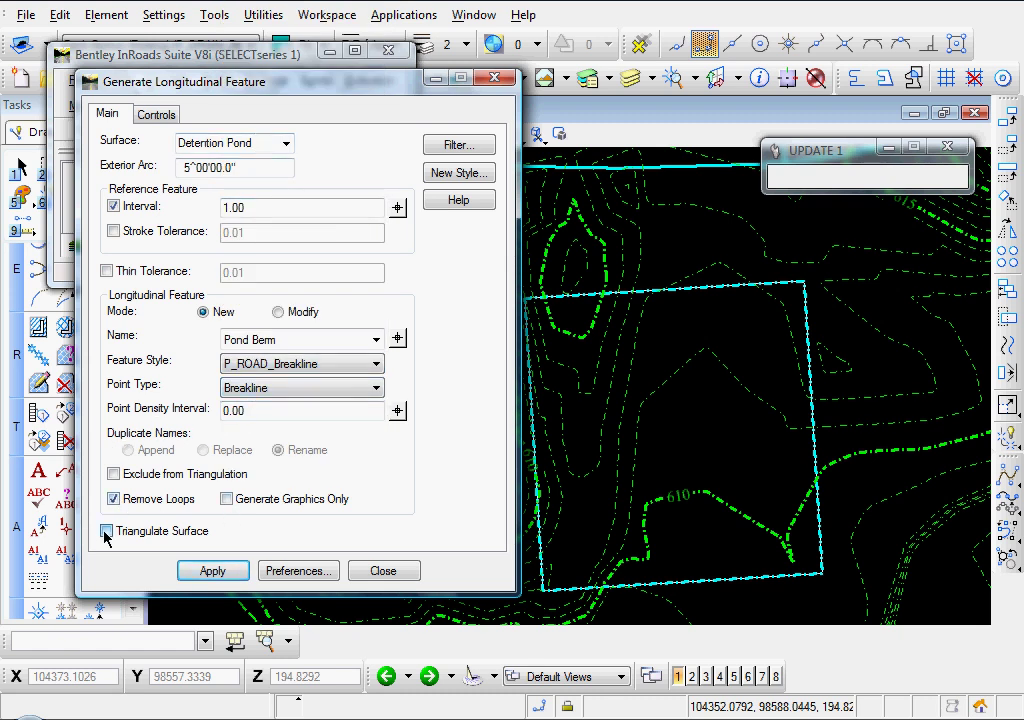
# Set the berm feature's horizontal start and stop offsets from the primary feature to 33
pyautogui.click(155, 115)
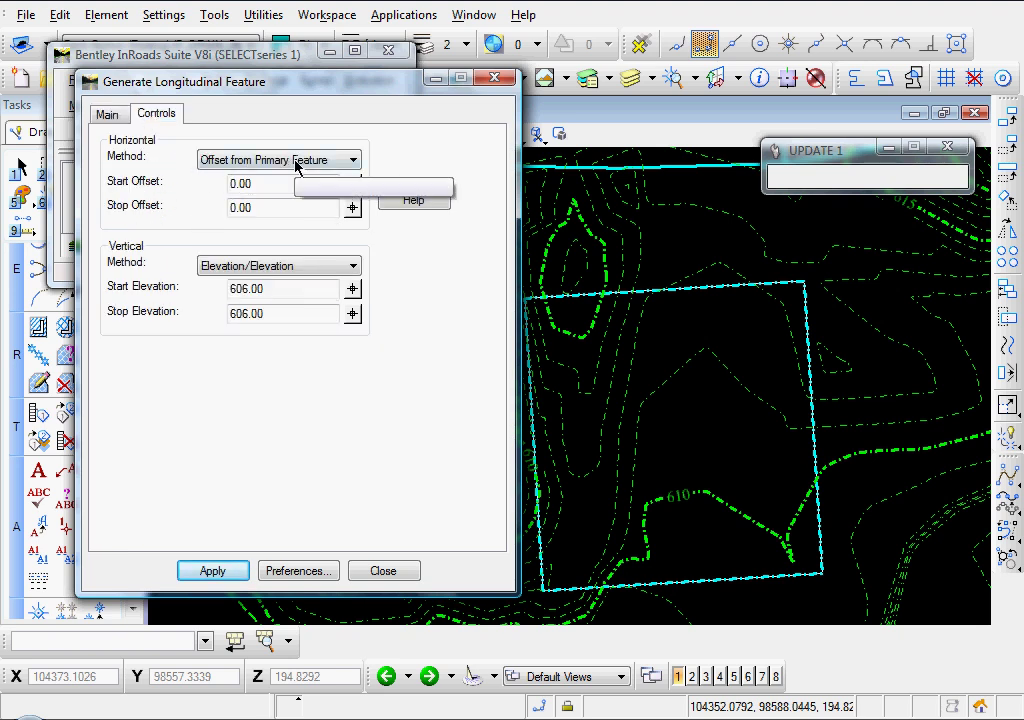
pyautogui.moveTo(258, 183); pyautogui.dragTo(220, 183)
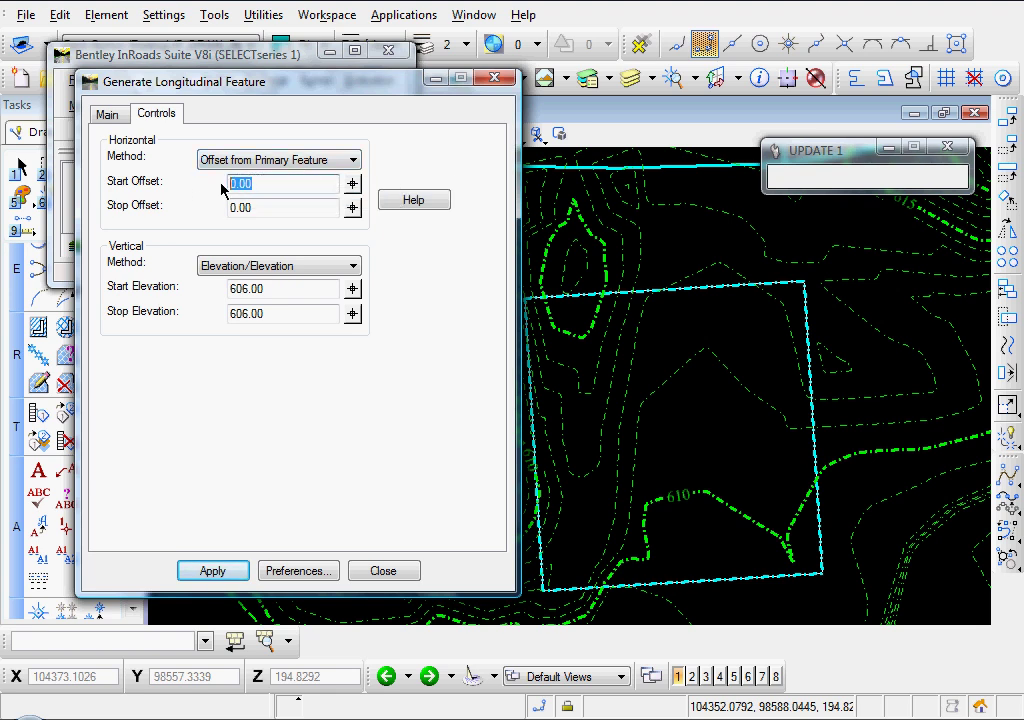
pyautogui.write('33')
pyautogui.press('Tab')
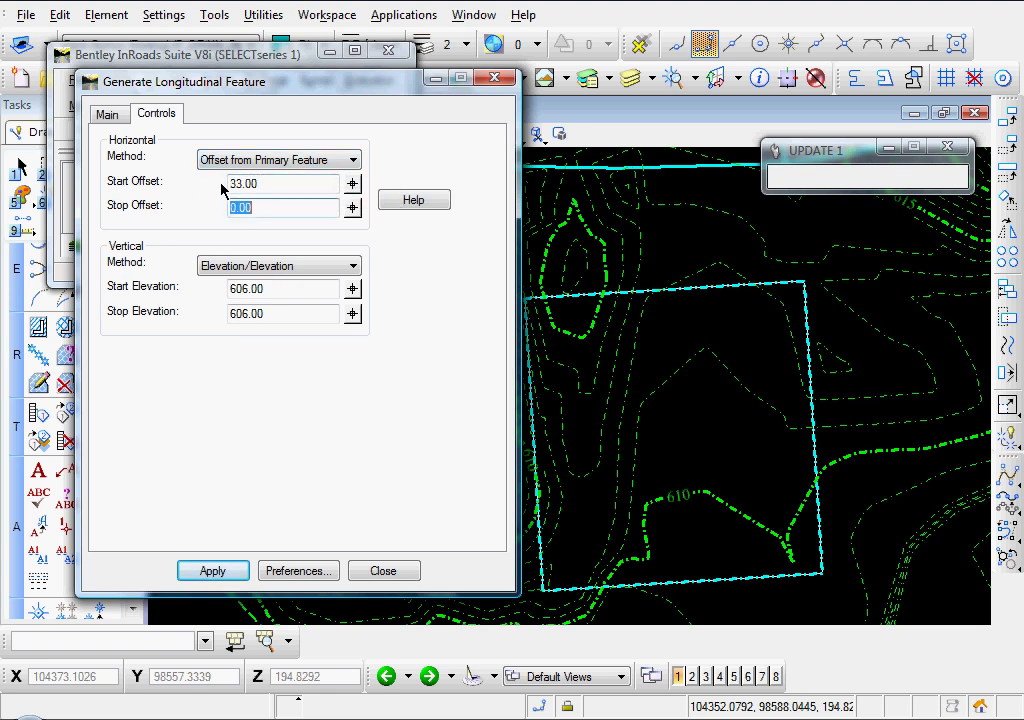
pyautogui.write('33')
pyautogui.press('Tab')
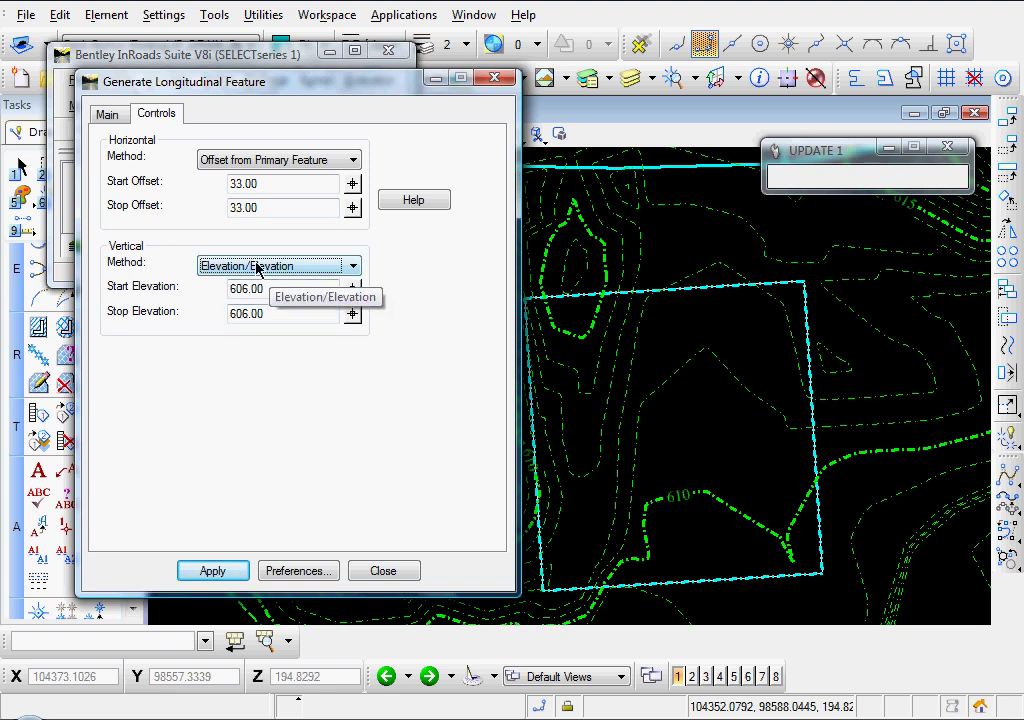
# Set the berm feature's vertical start and stop elevations to 617
pyautogui.click(273, 289)
pyautogui.moveTo(273, 289); pyautogui.dragTo(215, 291)
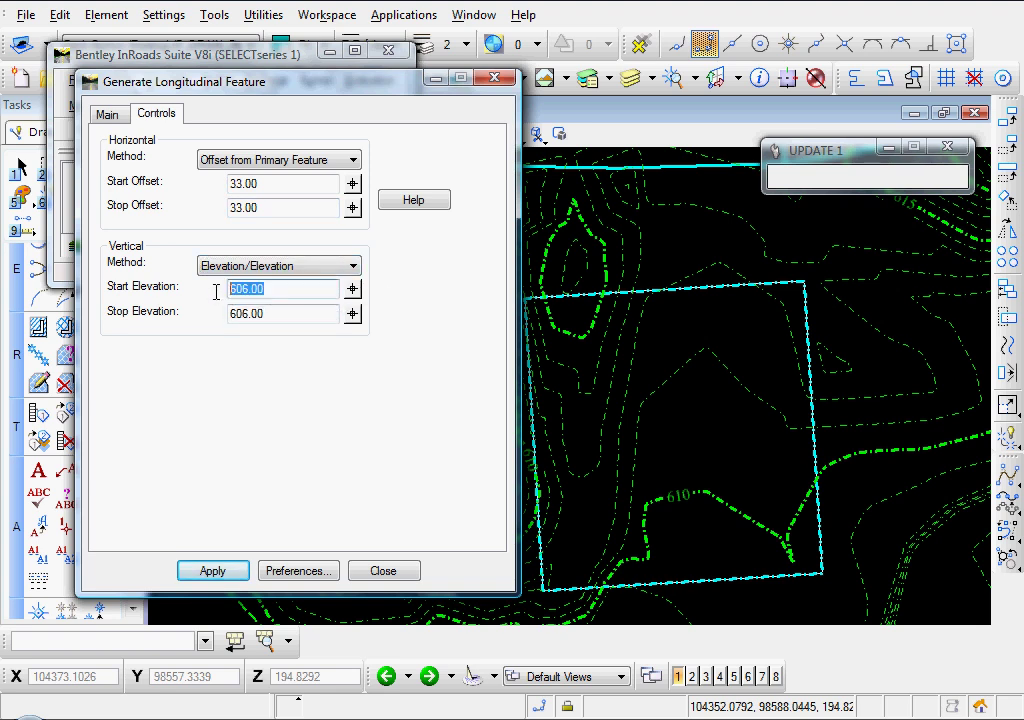
pyautogui.write('6')
pyautogui.press('Tab')
pyautogui.write('617.00')
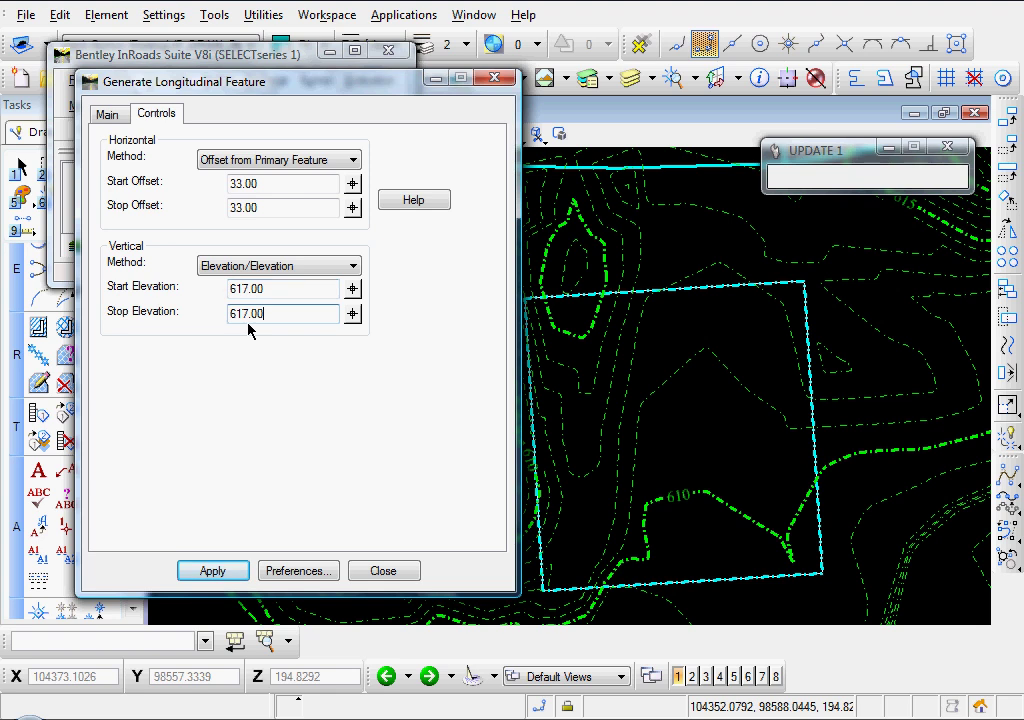
pyautogui.click(276, 207)
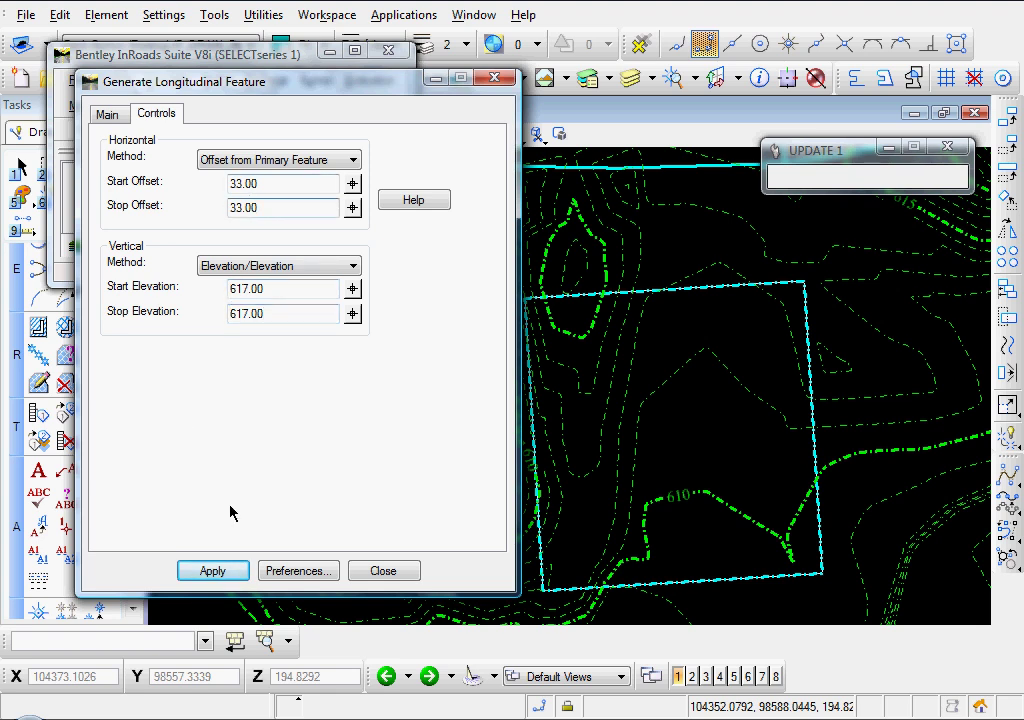
# Generate the inner berm feature outside the pond bottom rectangle, using the rectangle as both primary and reference element
pyautogui.click(213, 571)
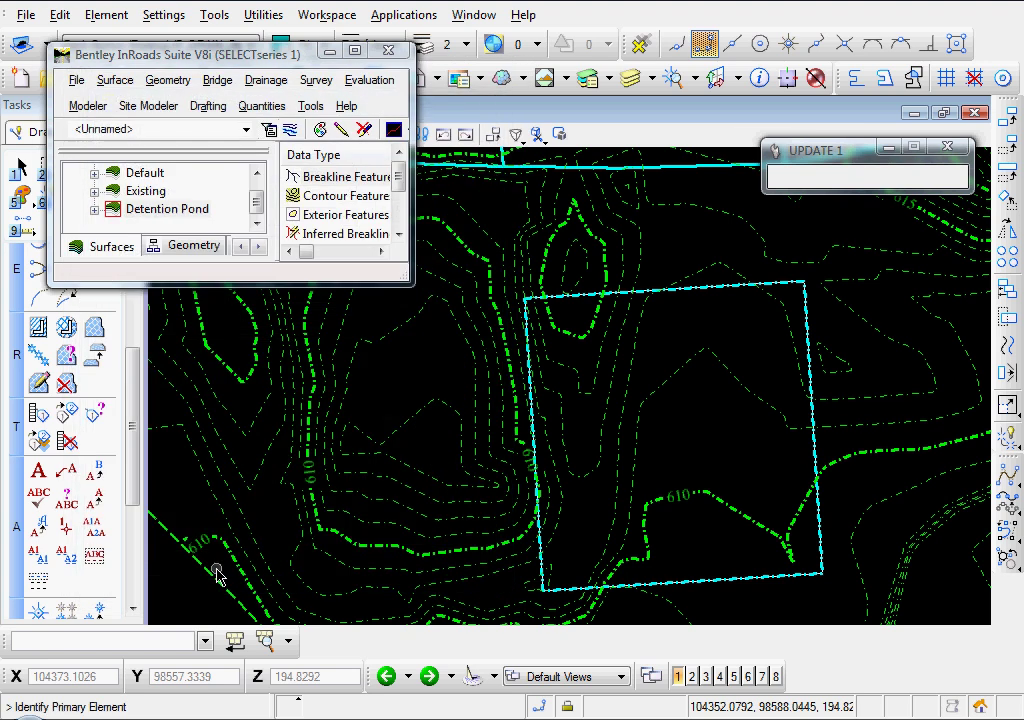
pyautogui.scroll(3, 513, 390)
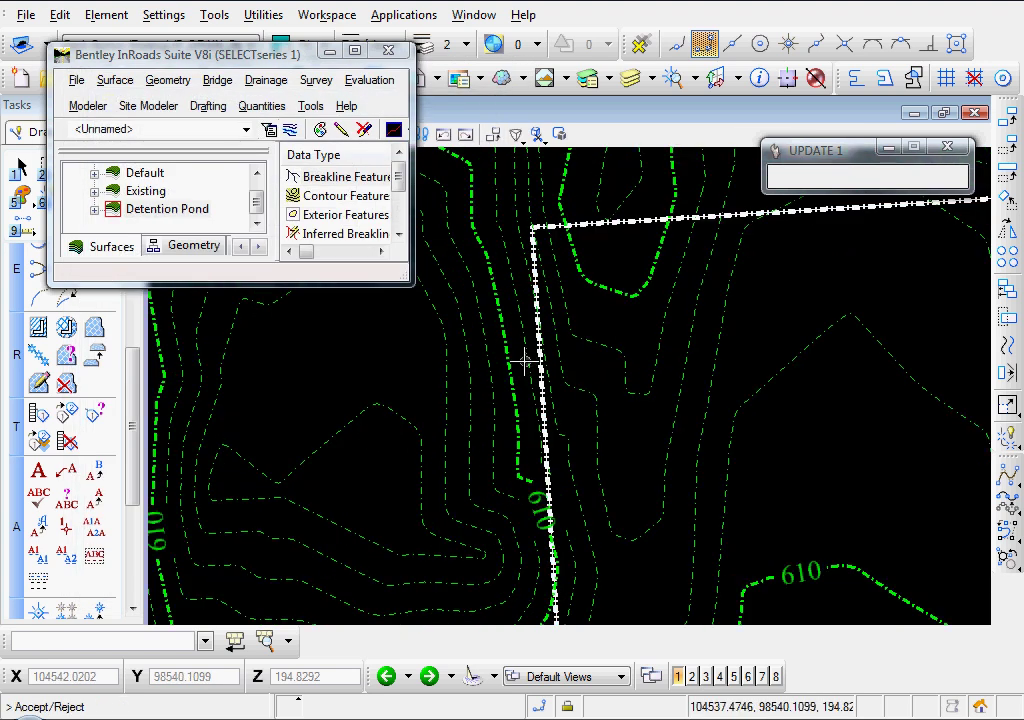
pyautogui.click(522, 361)
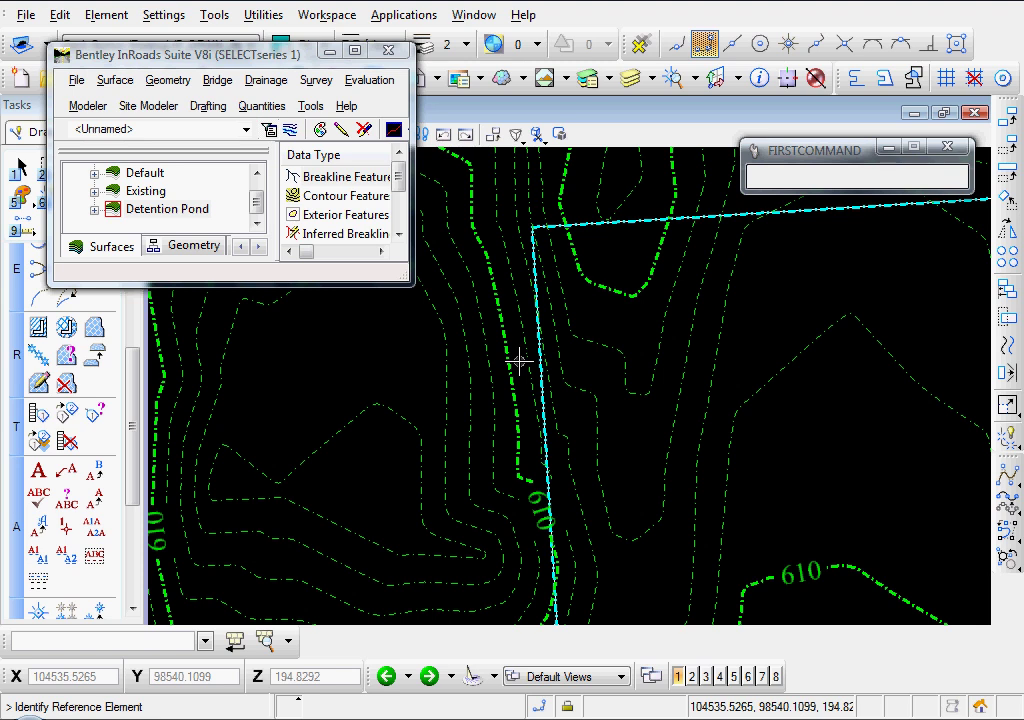
pyautogui.click(526, 360)
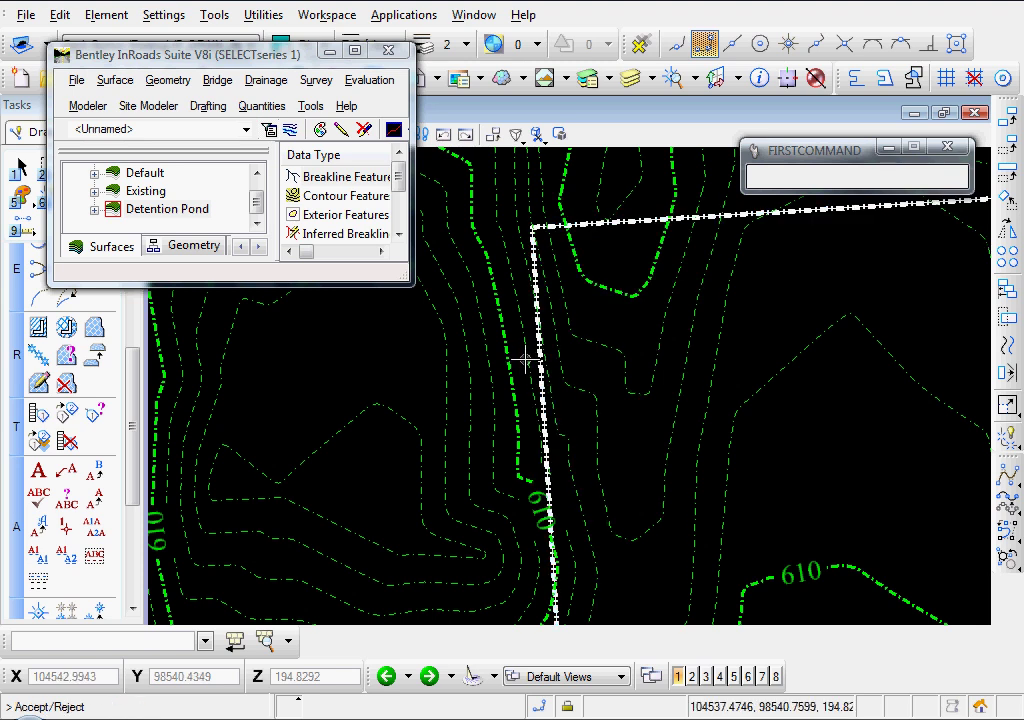
pyautogui.click(528, 359)
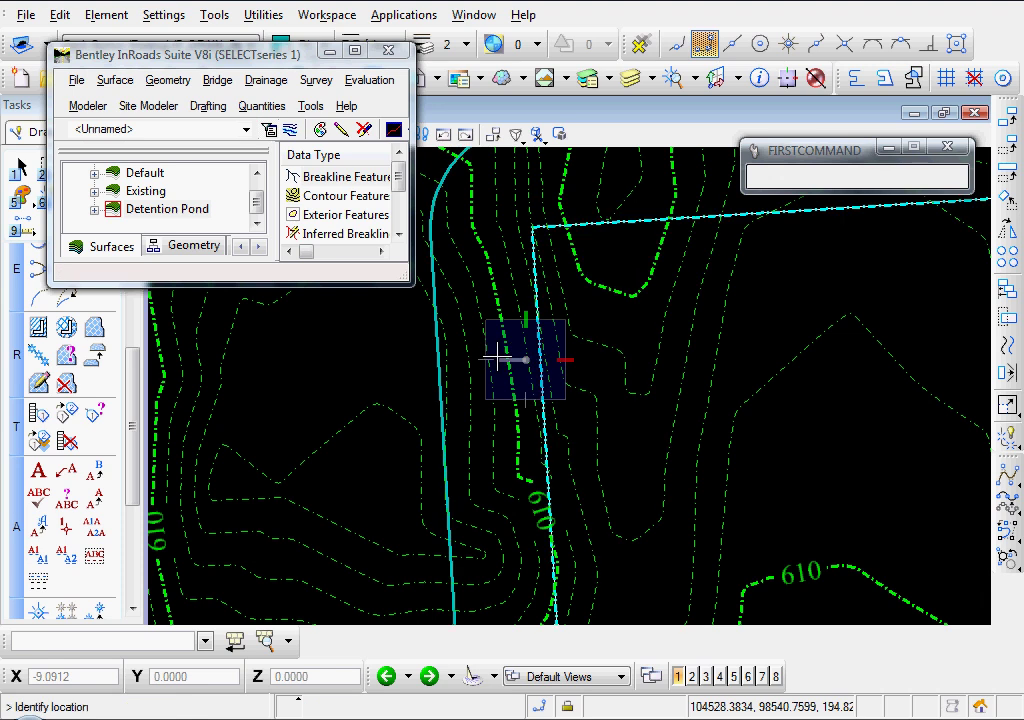
pyautogui.scroll(-3, 498, 354)
pyautogui.moveTo(498, 354); pyautogui.dragTo(524, 345, button='middle')
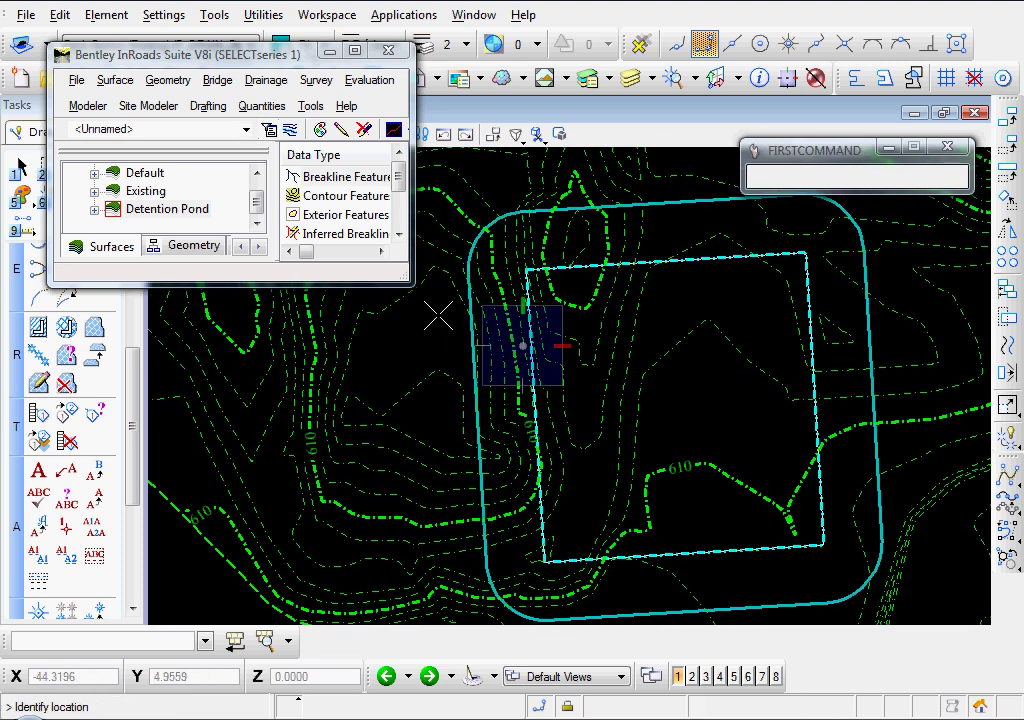
pyautogui.click(447, 347)
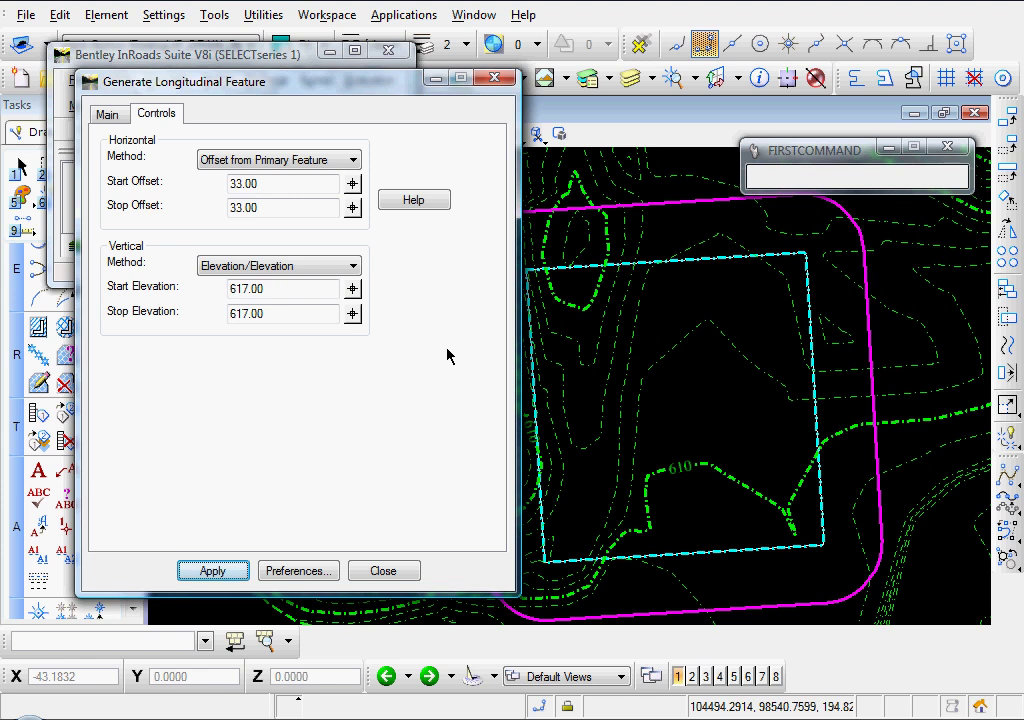
# Set the start and stop offsets to 8 for a second berm feature at elevation 617
pyautogui.click(106, 116)
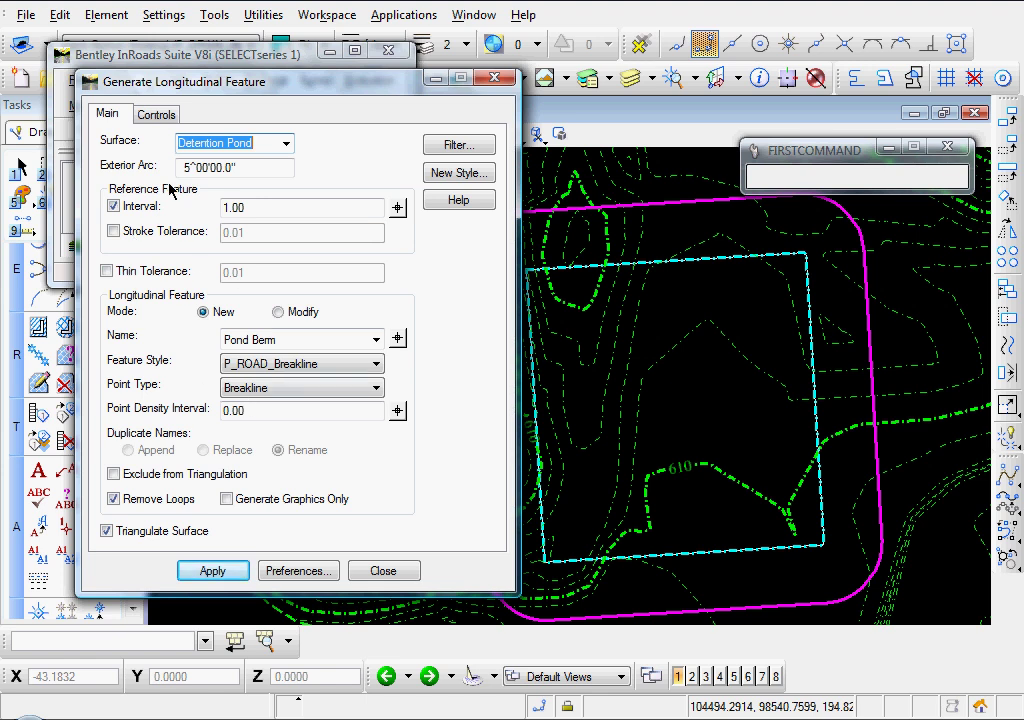
pyautogui.click(140, 113)
pyautogui.moveTo(269, 184); pyautogui.dragTo(215, 180)
pyautogui.write('8')
pyautogui.press('Tab')
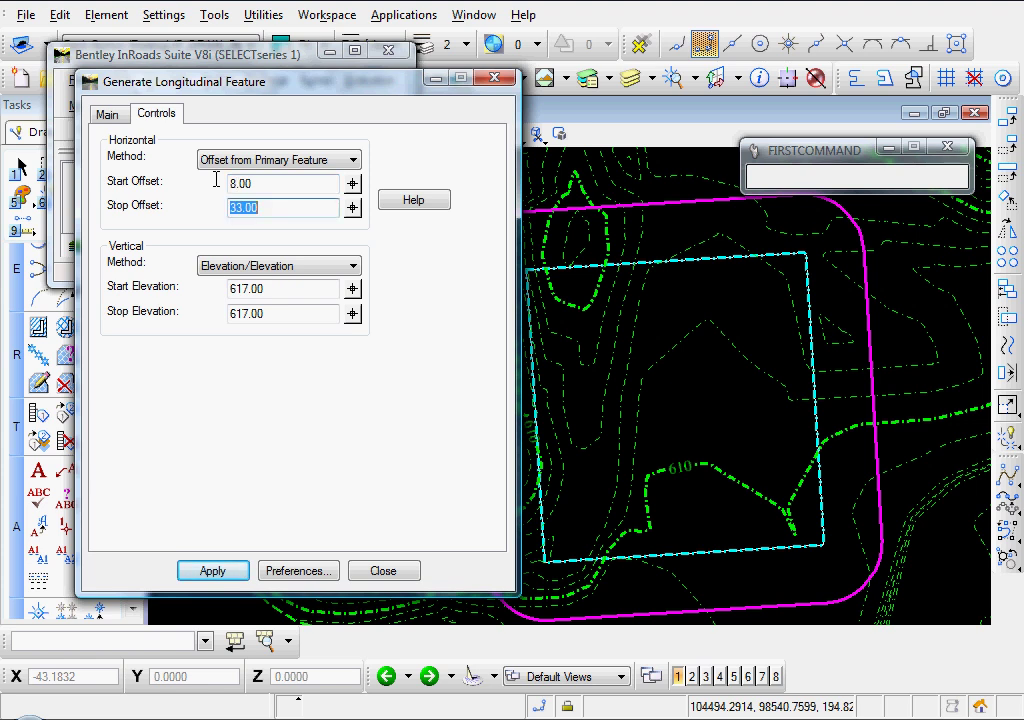
pyautogui.write('8')
pyautogui.press('Tab')
pyautogui.click(291, 289)
pyautogui.click(291, 314)
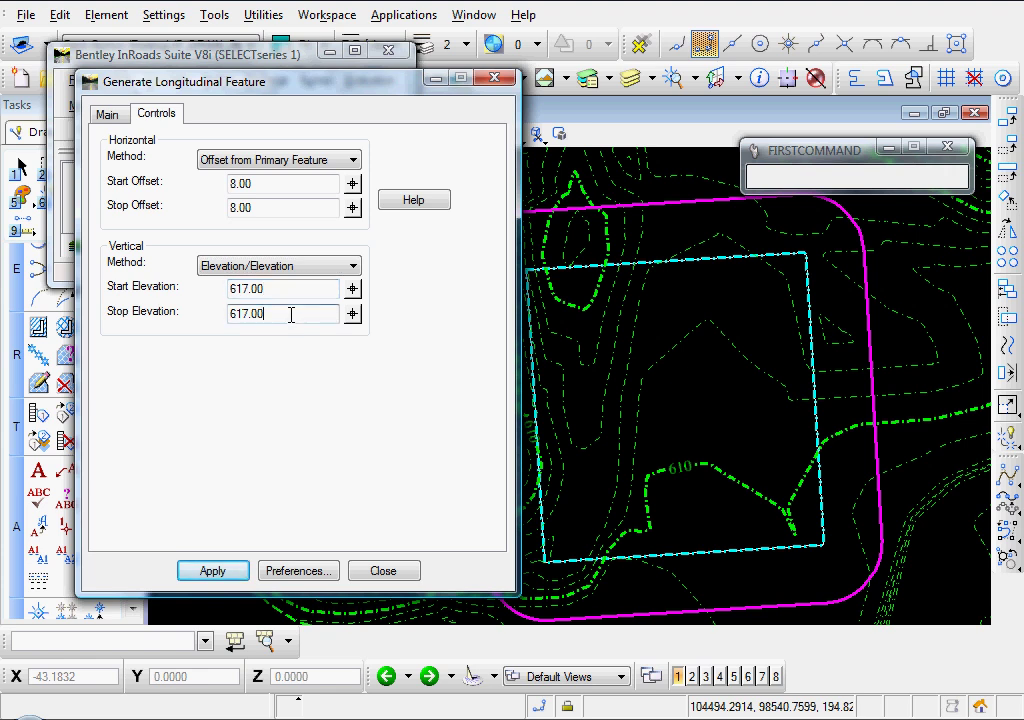
# Generate the outer berm feature outside the entire first berm line, using that line as primary and reference element, and close the dialog
pyautogui.click(216, 574)
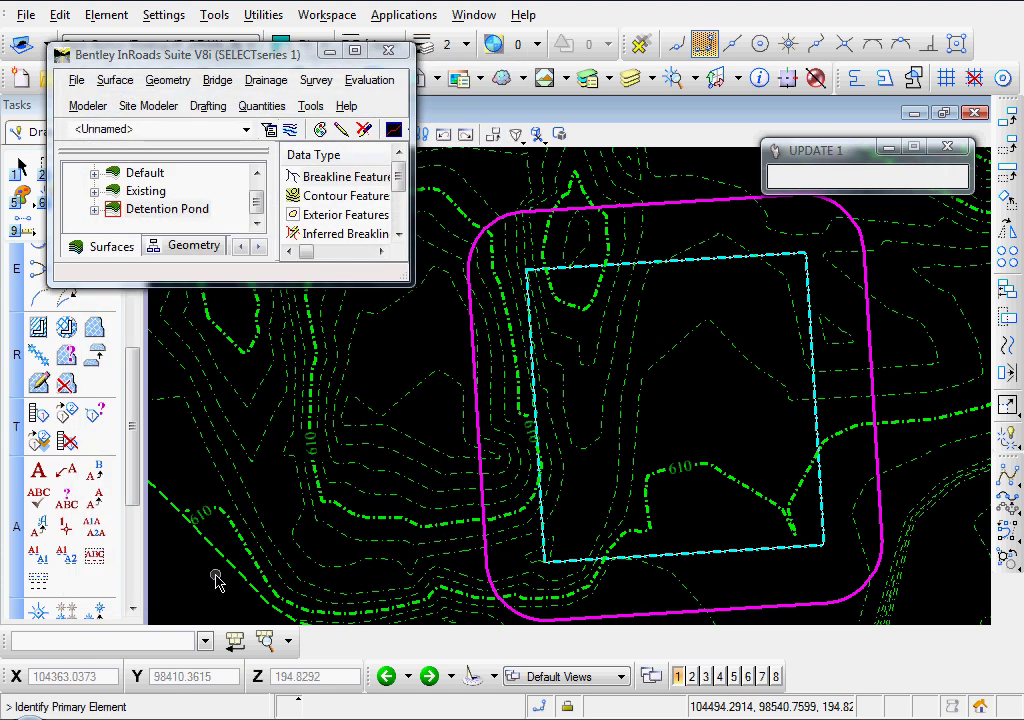
pyautogui.click(473, 342)
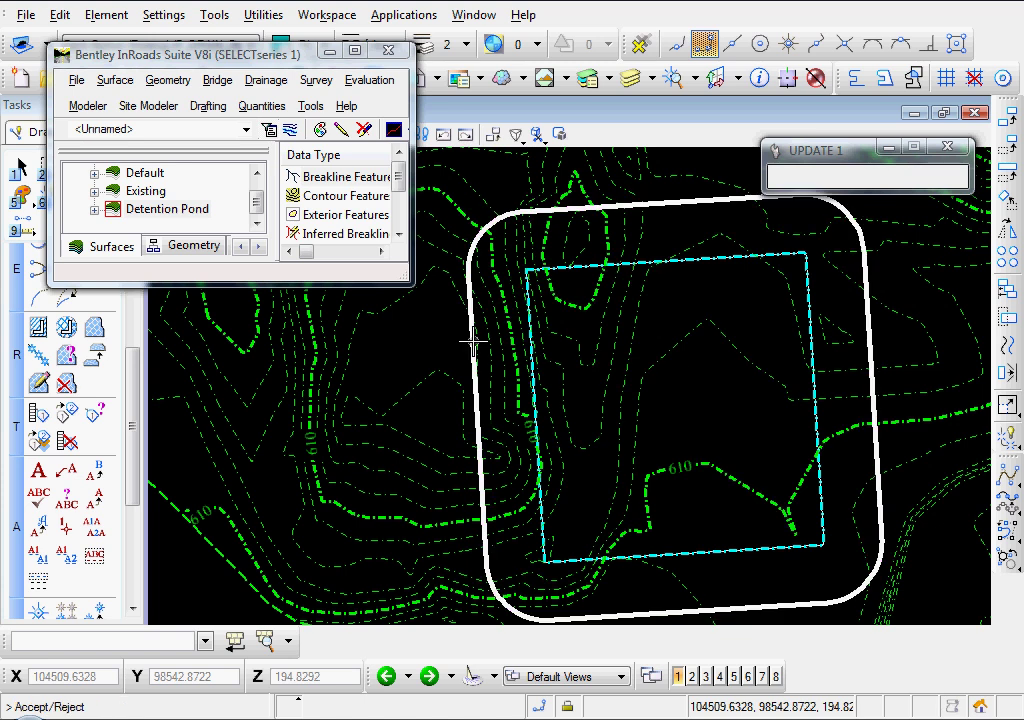
pyautogui.click(458, 343)
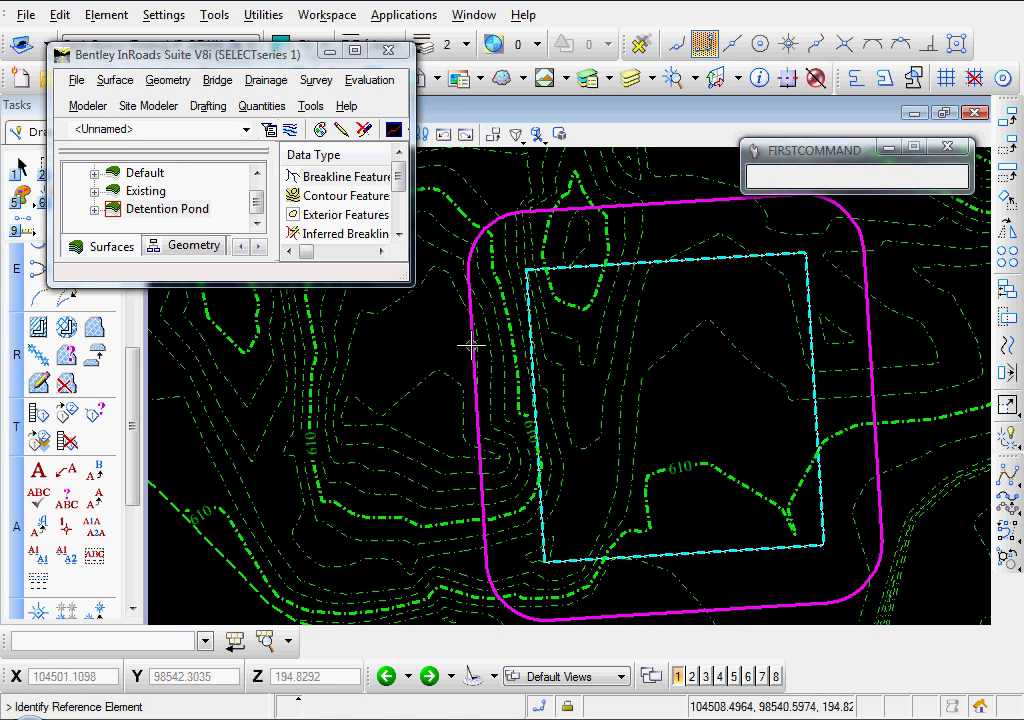
pyautogui.click(459, 343)
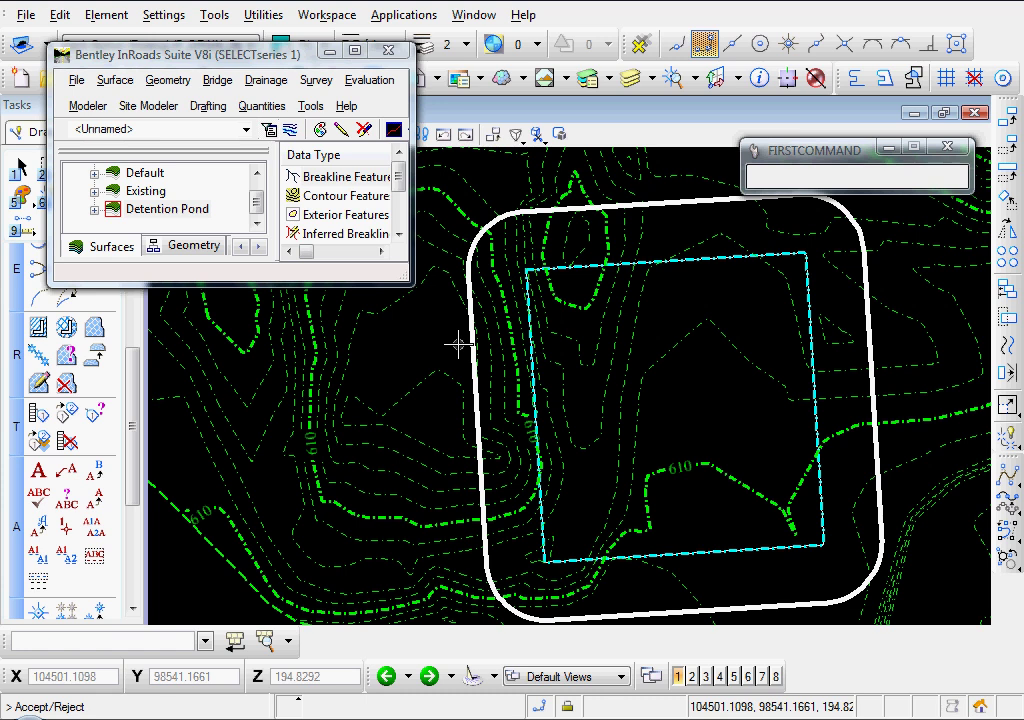
pyautogui.click(459, 344)
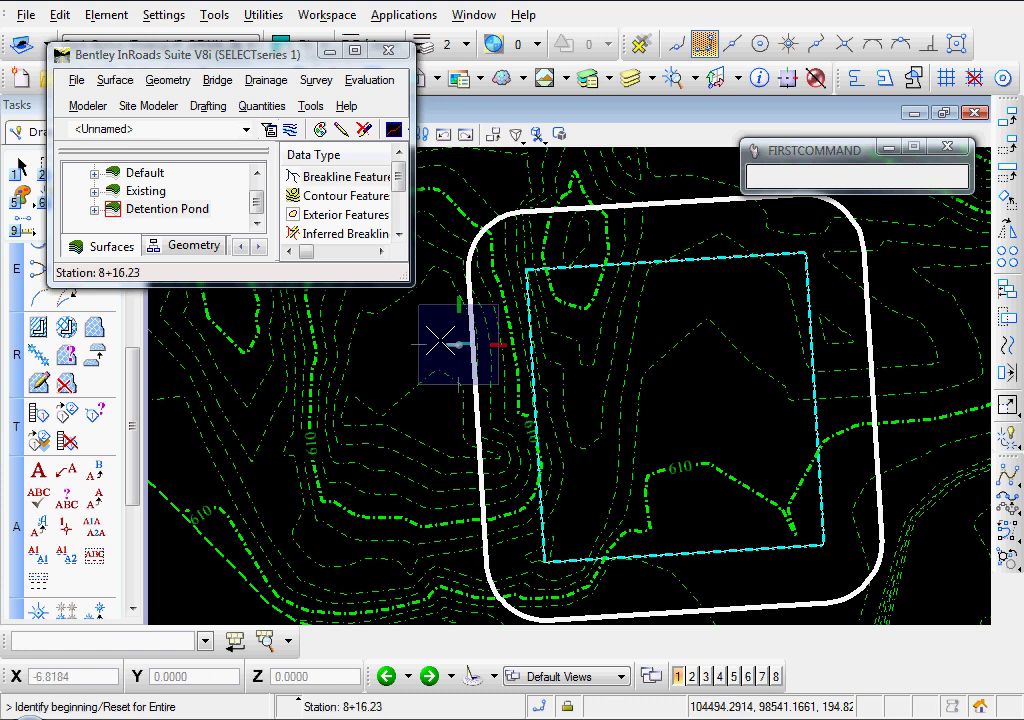
pyautogui.rightClick(458, 343)
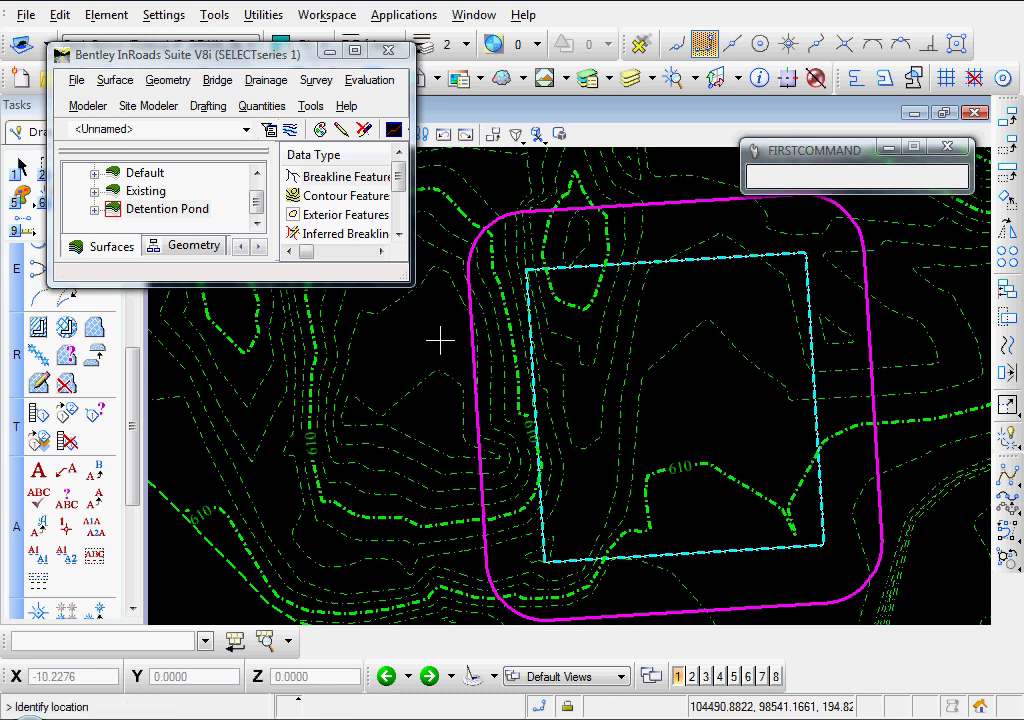
pyautogui.click(414, 343)
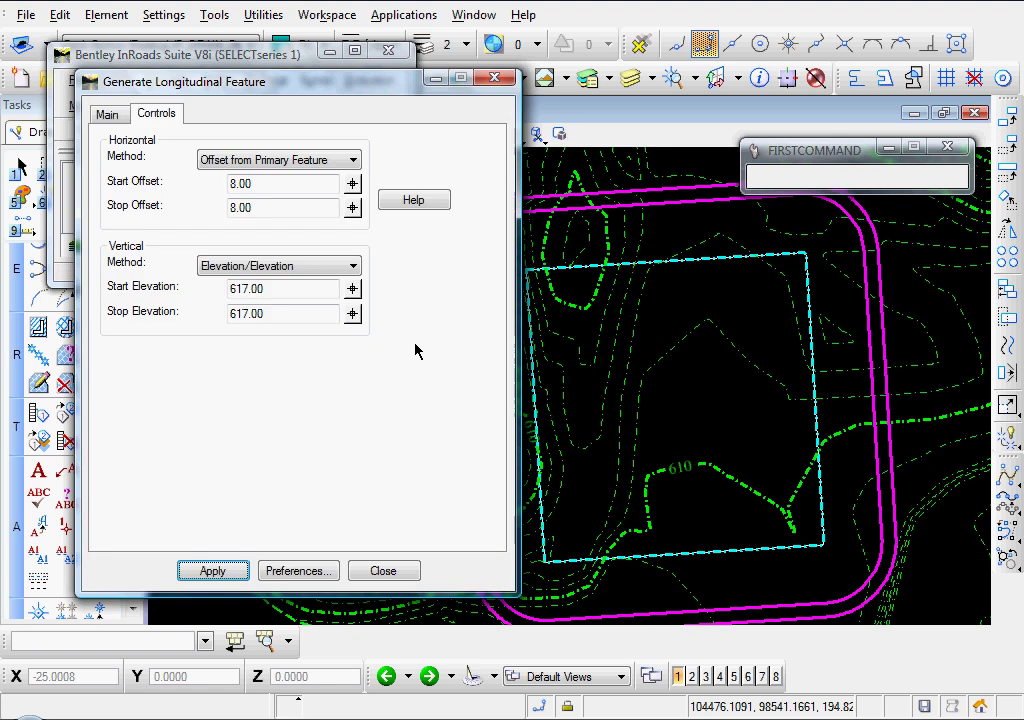
pyautogui.click(383, 570)
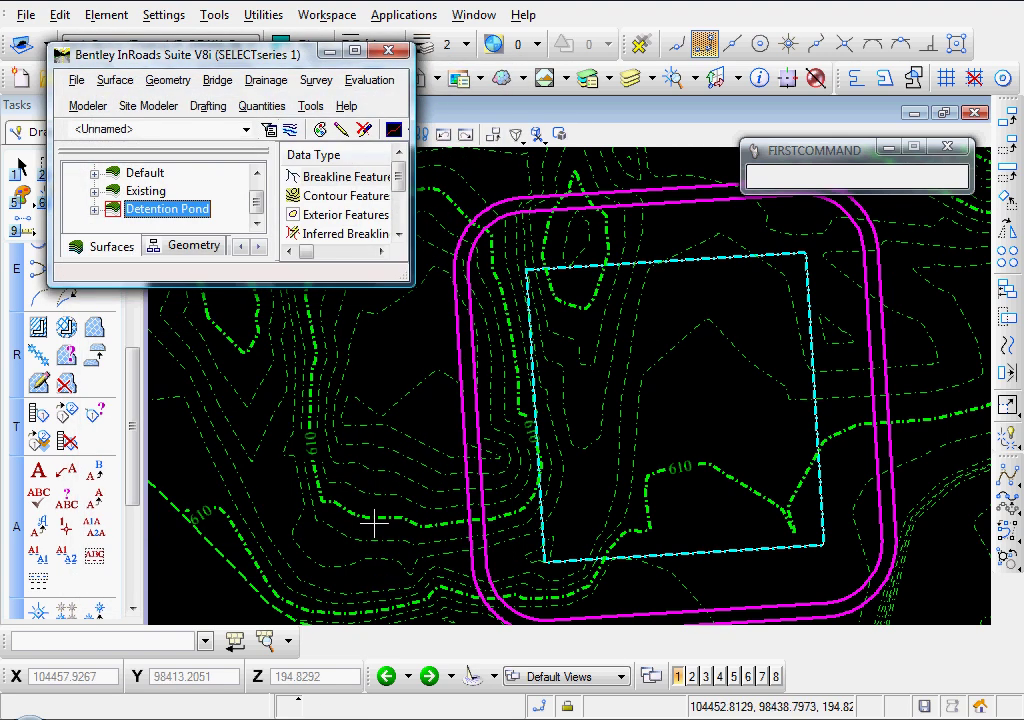
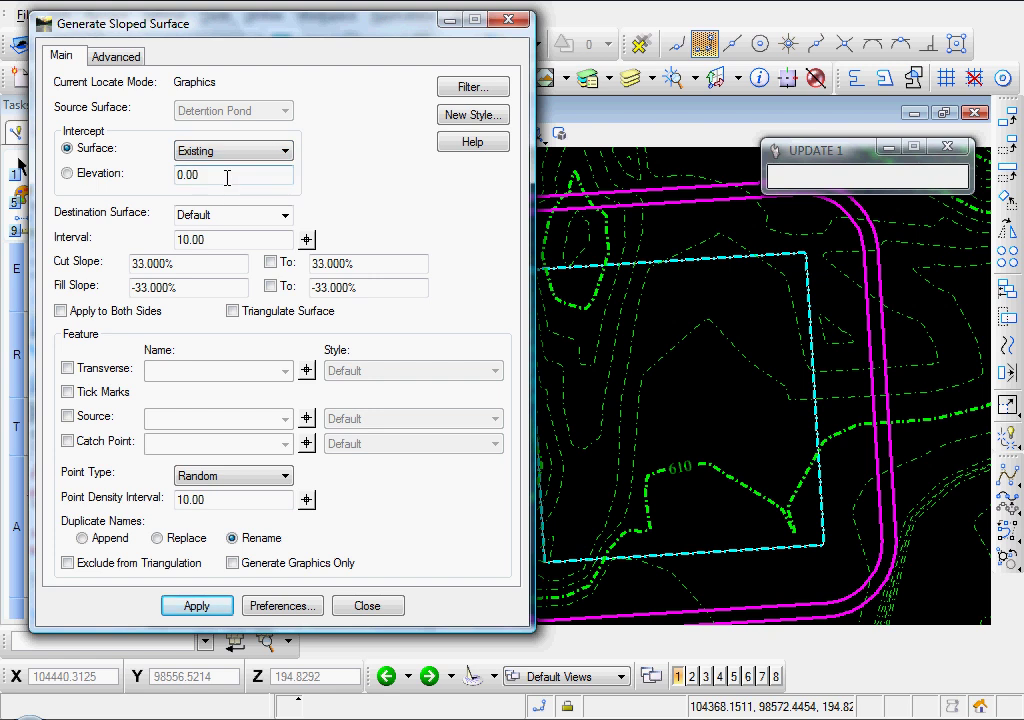
# Set the sloped surface's destination to Detention Pond and its interval to 2
pyautogui.click(286, 218)
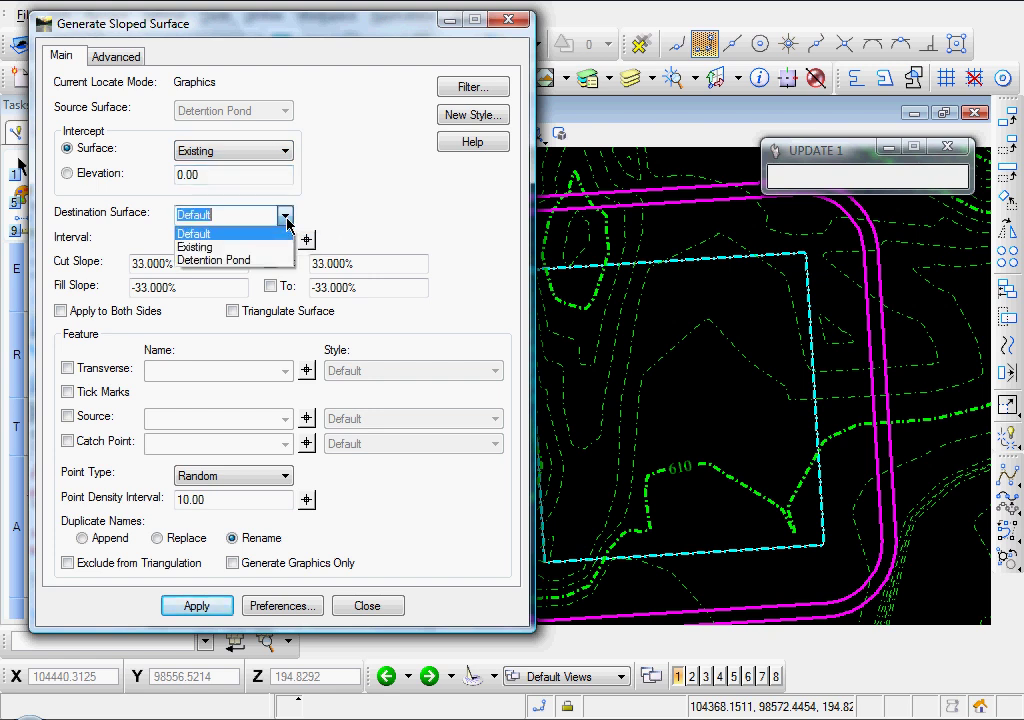
pyautogui.click(258, 260)
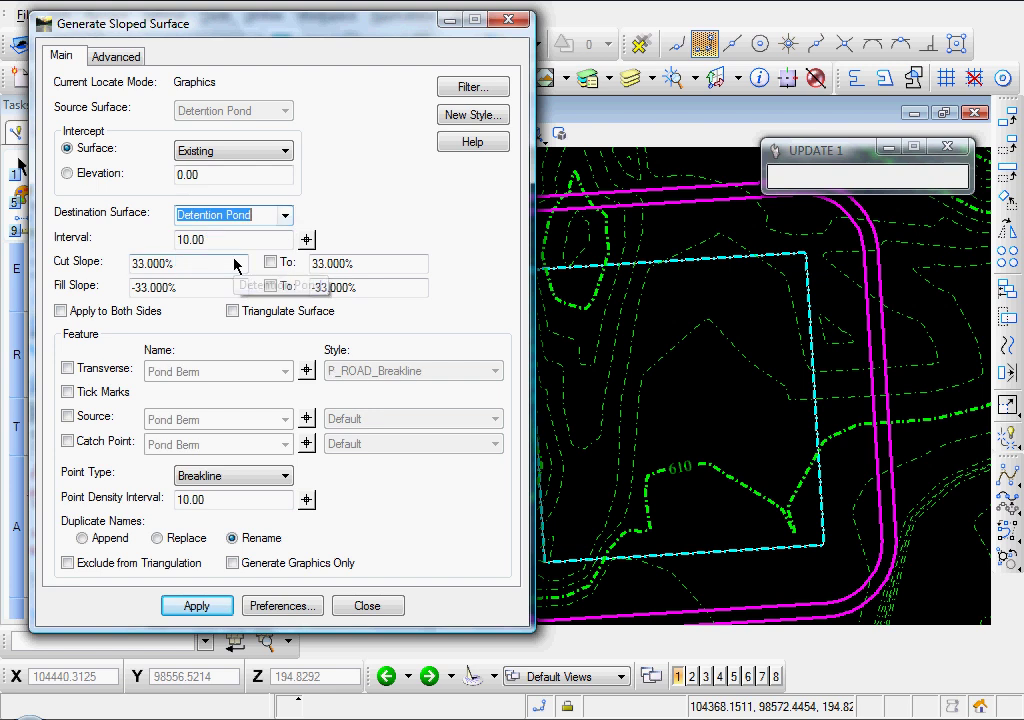
pyautogui.click(261, 217)
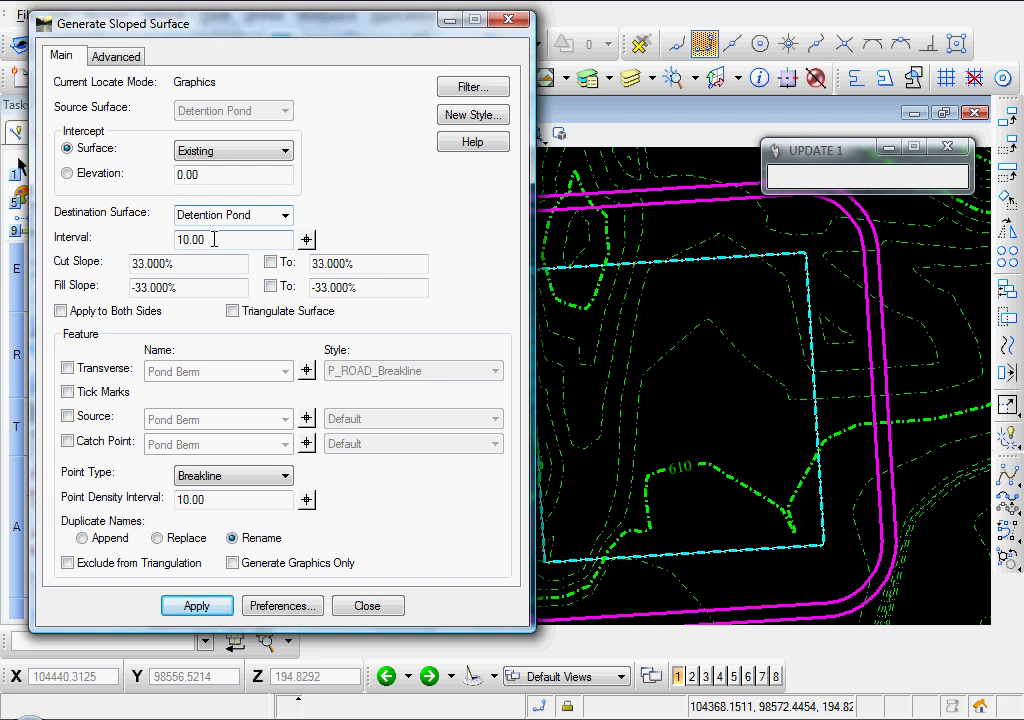
pyautogui.moveTo(214, 239); pyautogui.dragTo(166, 238)
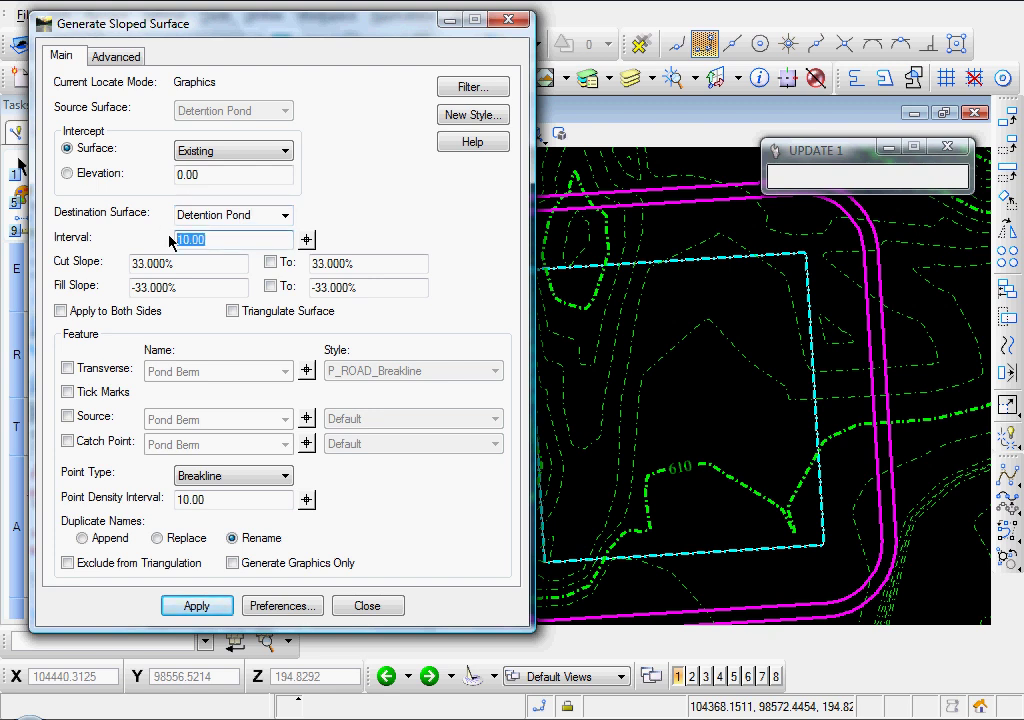
pyautogui.write('2')
pyautogui.press('Tab')
# Set the cut slope to 25% and the fill slope to -25%, and enable surface triangulation
pyautogui.click(138, 264)
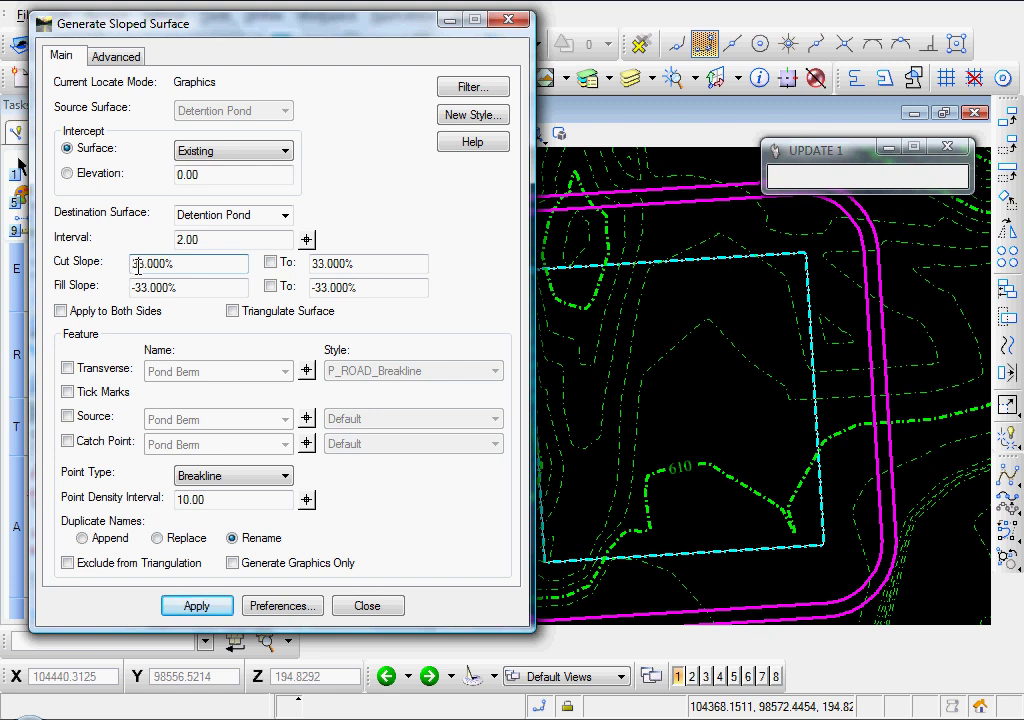
pyautogui.press('BackSpace')
pyautogui.press('BackSpace')
pyautogui.write('25')
pyautogui.click(186, 288)
pyautogui.press('BackSpace')
pyautogui.press('BackSpace')
pyautogui.press('BackSpace')
pyautogui.write('-25')
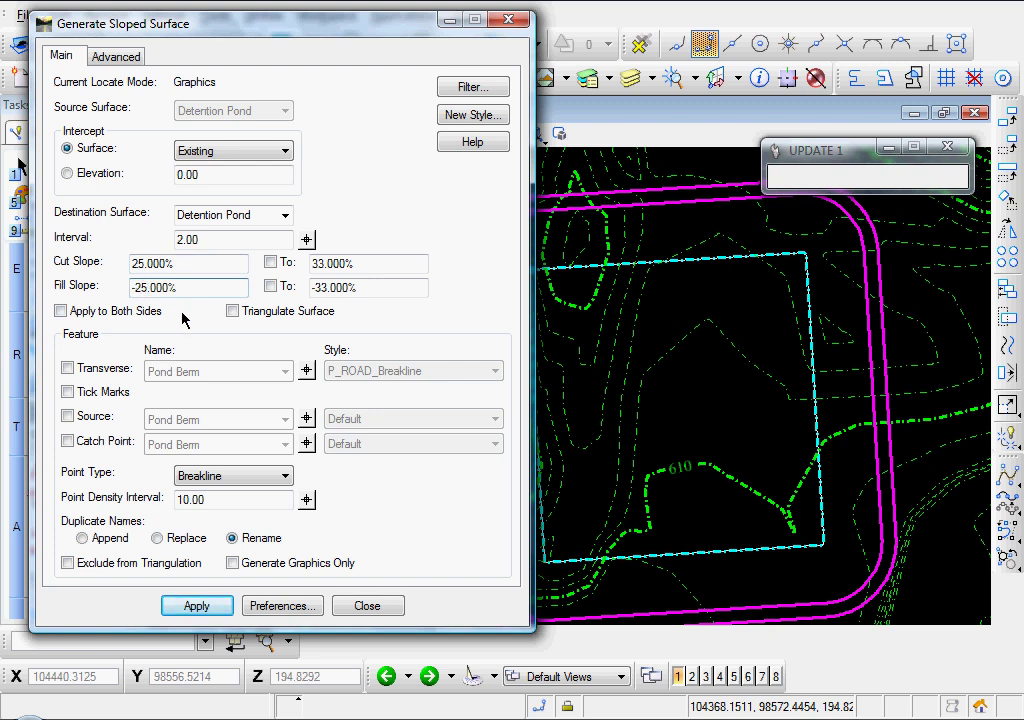
pyautogui.click(324, 287)
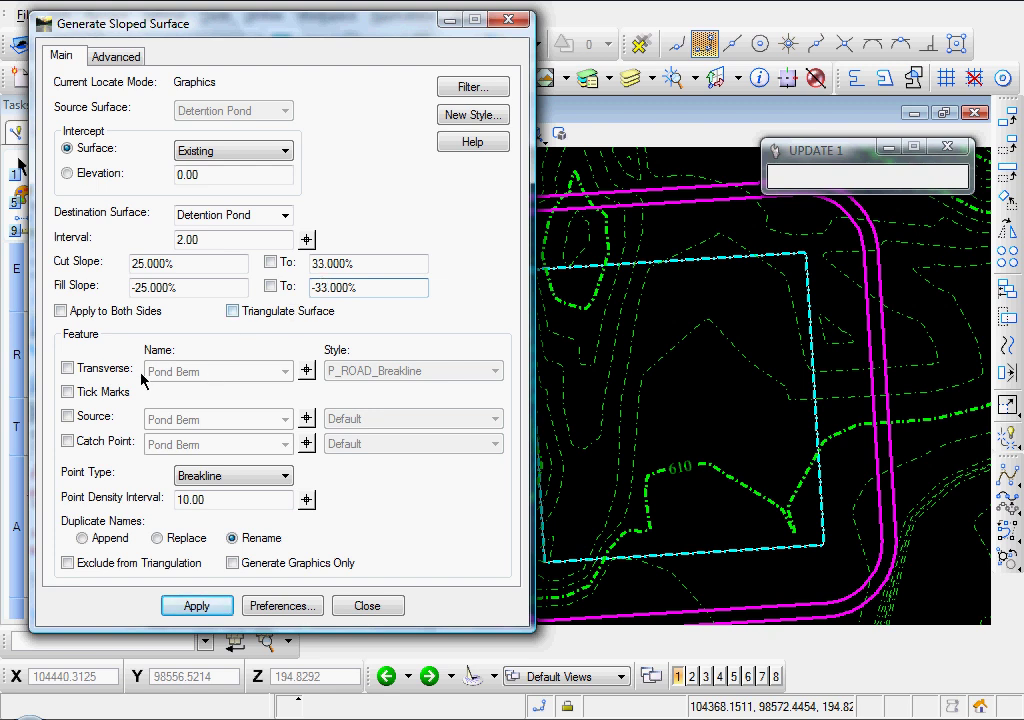
pyautogui.click(233, 312)
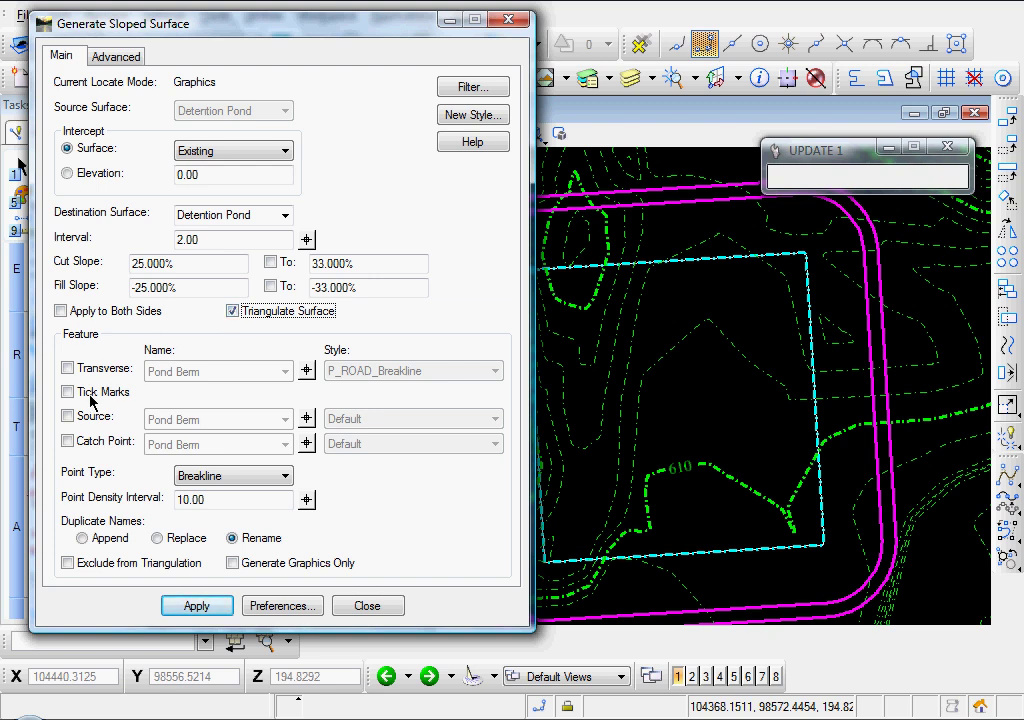
# Enable the transverse feature, name it Side Slope and give it the P_ROAD_DitchBackslope style
pyautogui.click(67, 369)
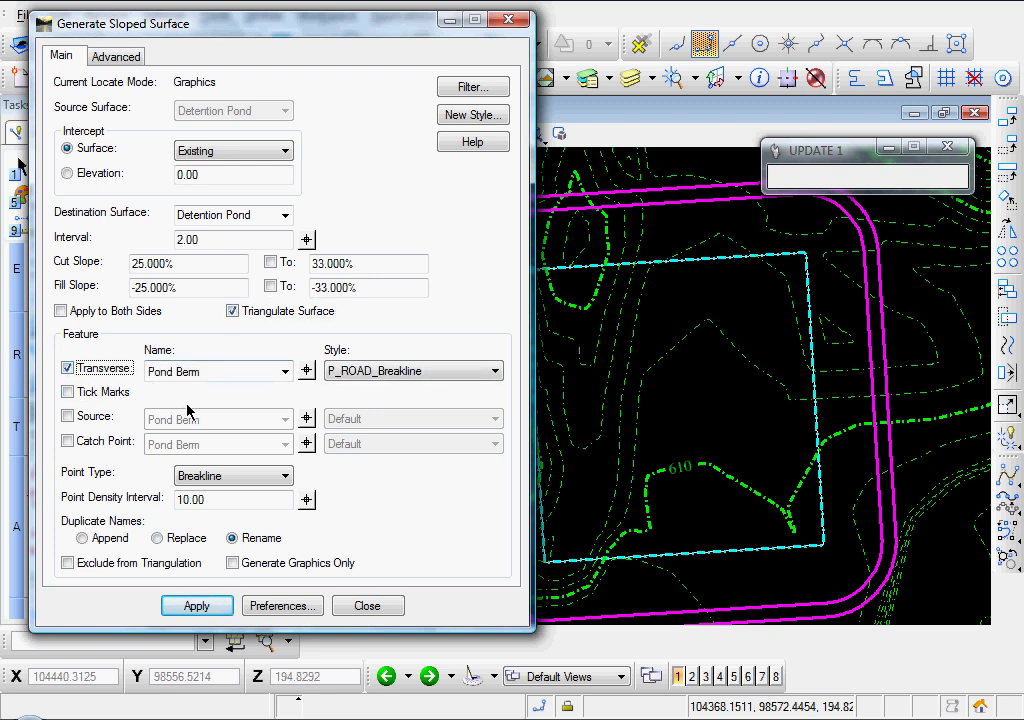
pyautogui.moveTo(204, 371); pyautogui.dragTo(156, 370)
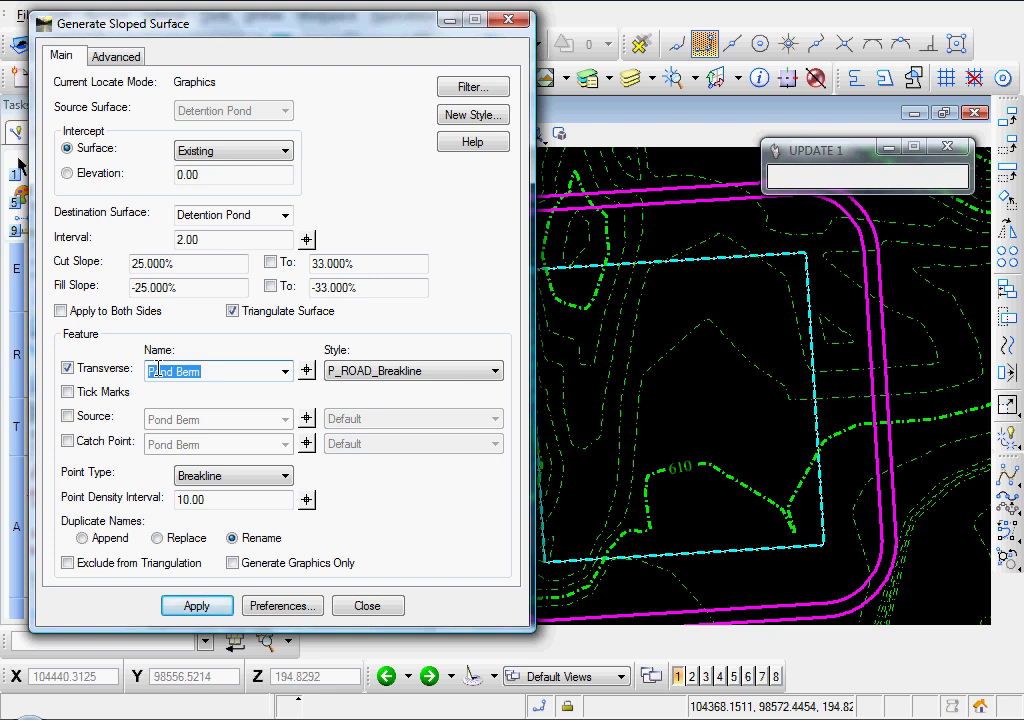
pyautogui.write('Side Slope')
pyautogui.click(418, 380)
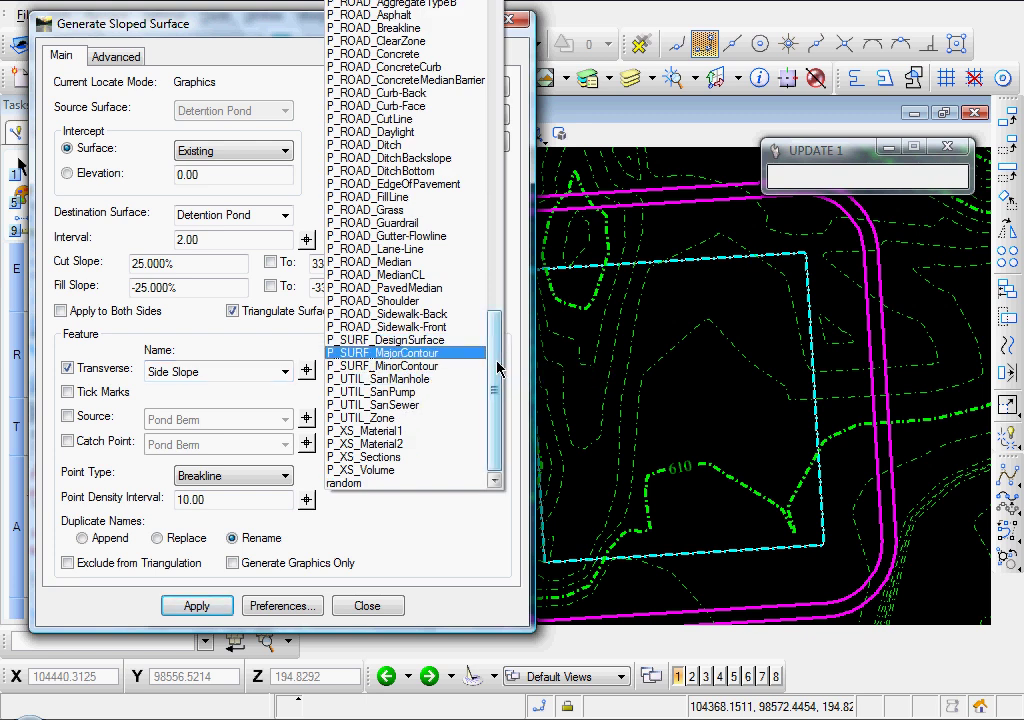
pyautogui.moveTo(497, 370); pyautogui.dragTo(497, 357)
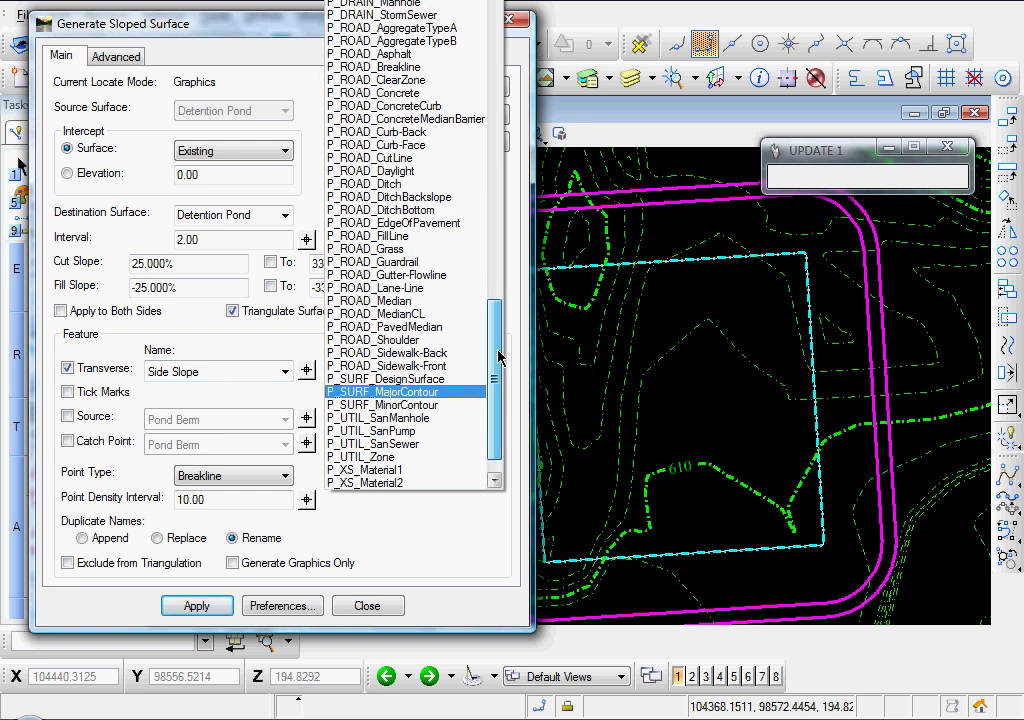
pyautogui.click(430, 198)
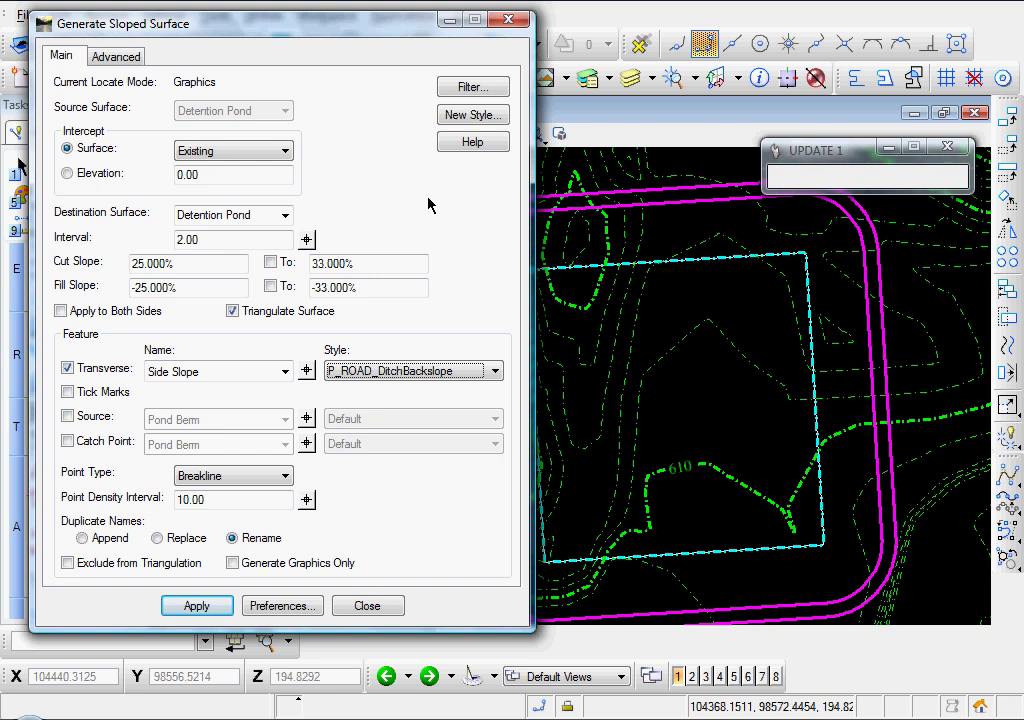
# Enable the catch point feature, name it Fill Line and give it the P_ROAD_FillLine style
pyautogui.click(69, 441)
pyautogui.click(203, 444)
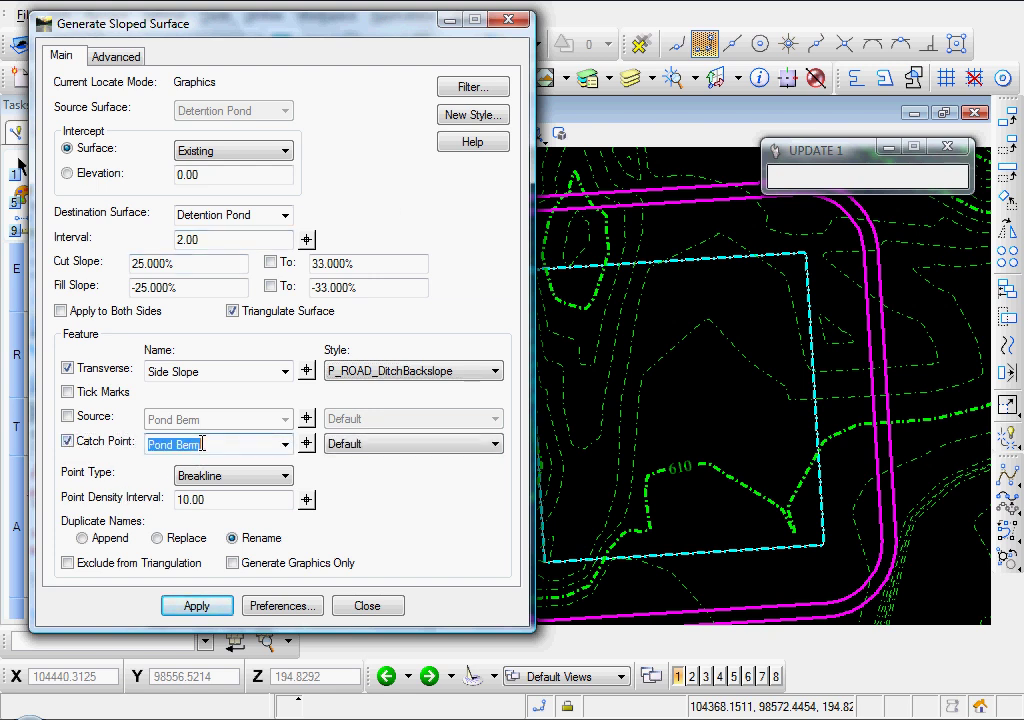
pyautogui.write('Fill Line')
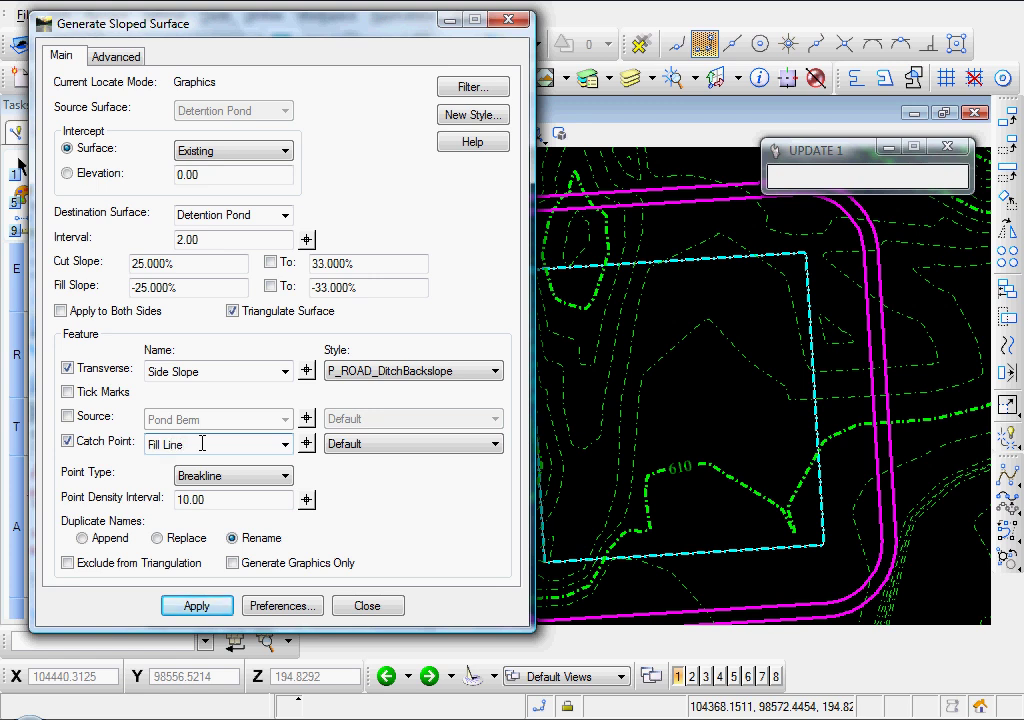
pyautogui.press('Tab')
pyautogui.click(393, 447)
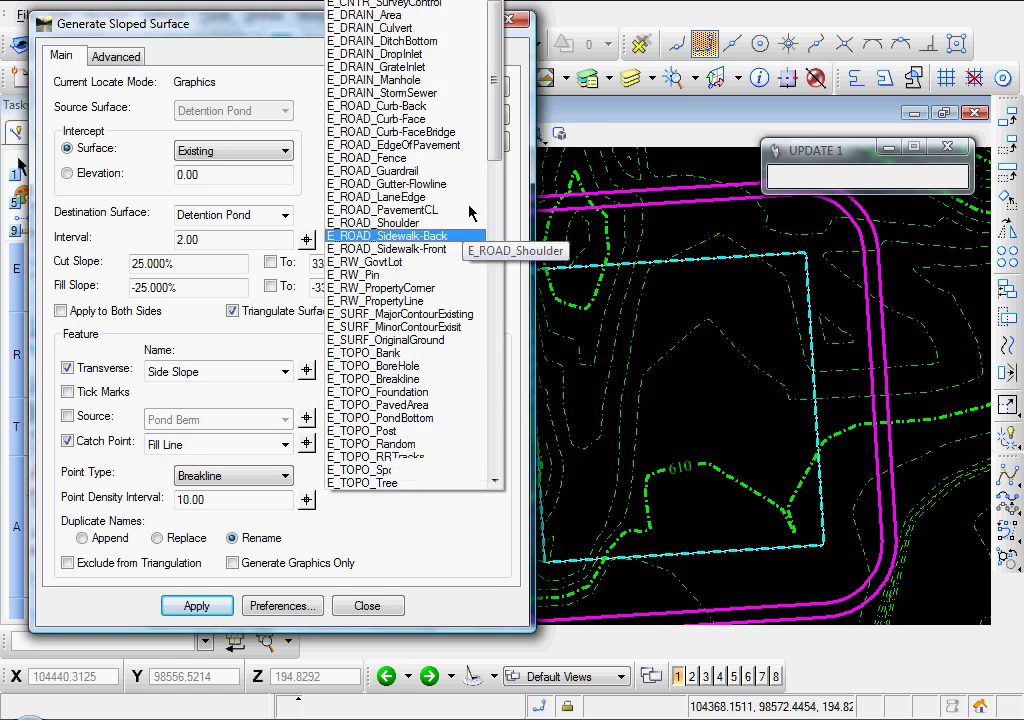
pyautogui.click(493, 235)
pyautogui.moveTo(493, 235); pyautogui.dragTo(498, 397)
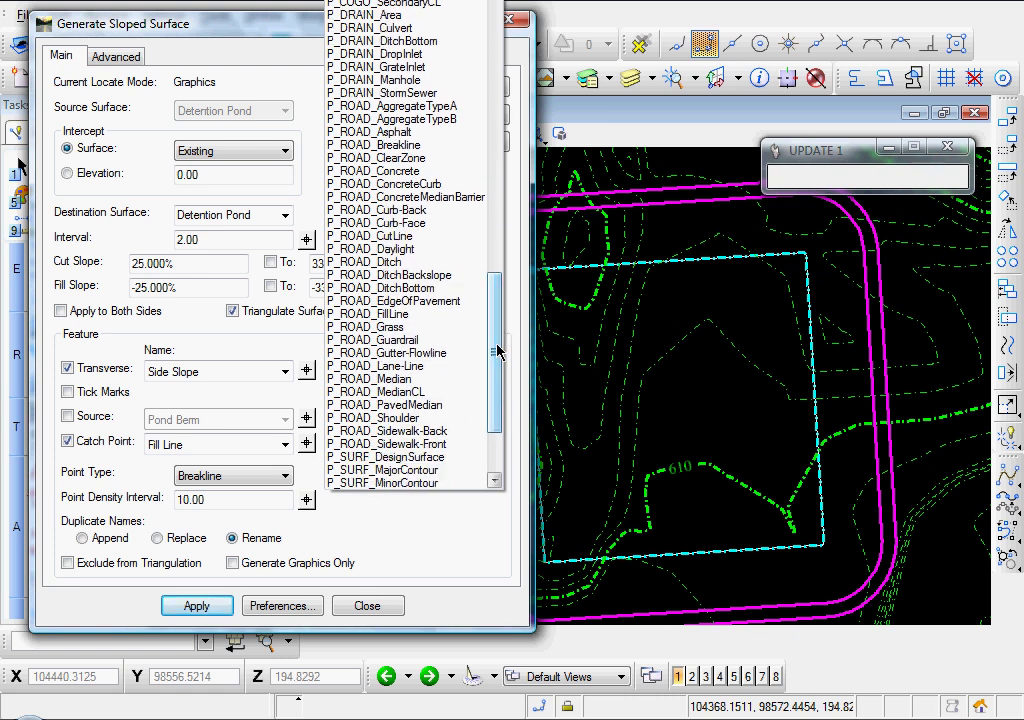
pyautogui.click(383, 315)
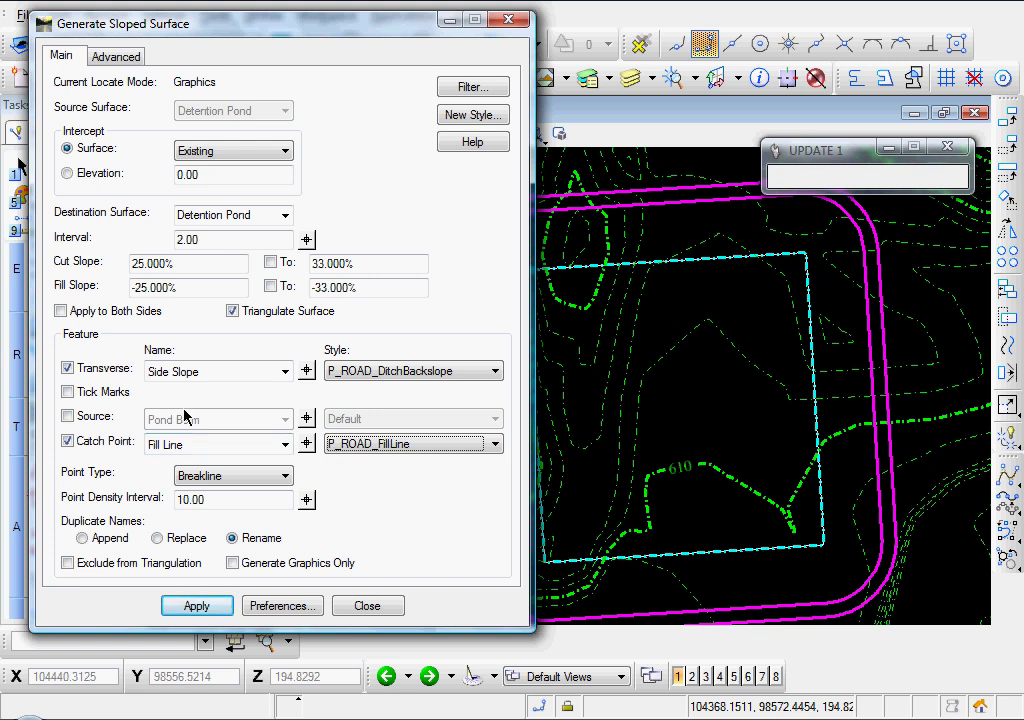
# Generate the sloped surface from the entire outer berm line outward to the existing surface
pyautogui.click(200, 606)
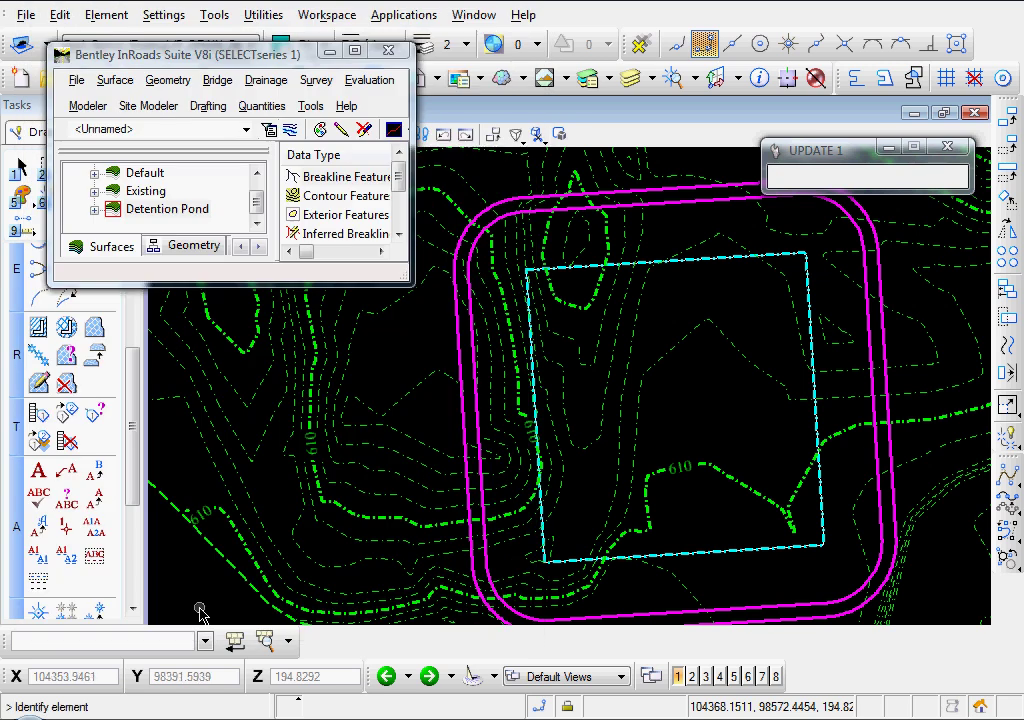
pyautogui.click(460, 401)
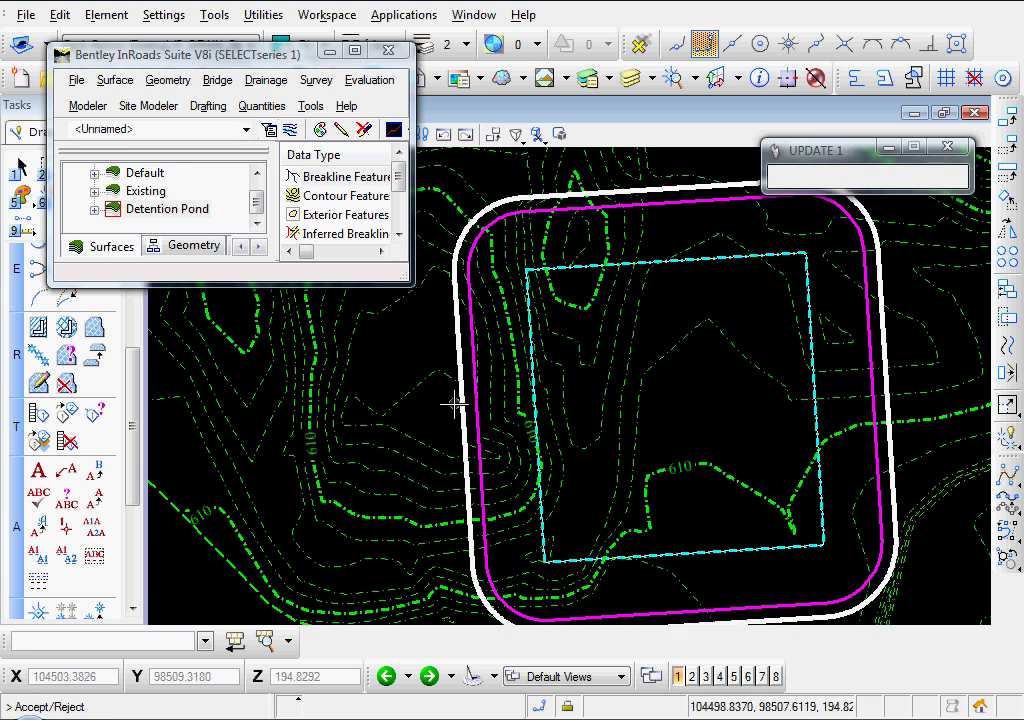
pyautogui.click(455, 402)
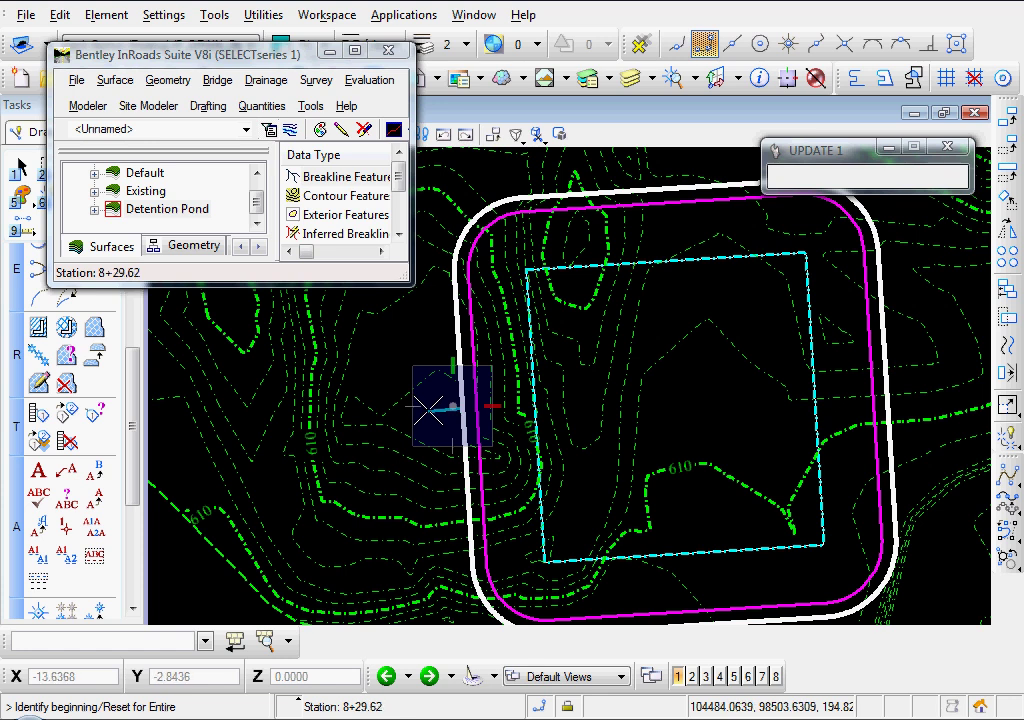
pyautogui.rightClick(425, 345)
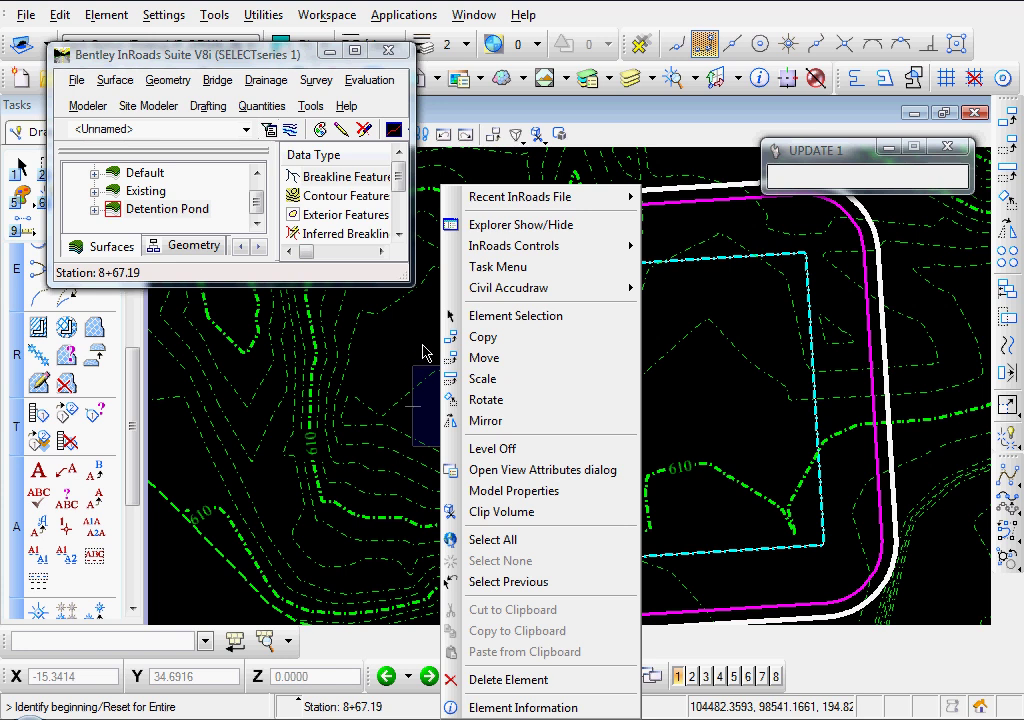
pyautogui.click(420, 342)
pyautogui.rightClick(424, 343)
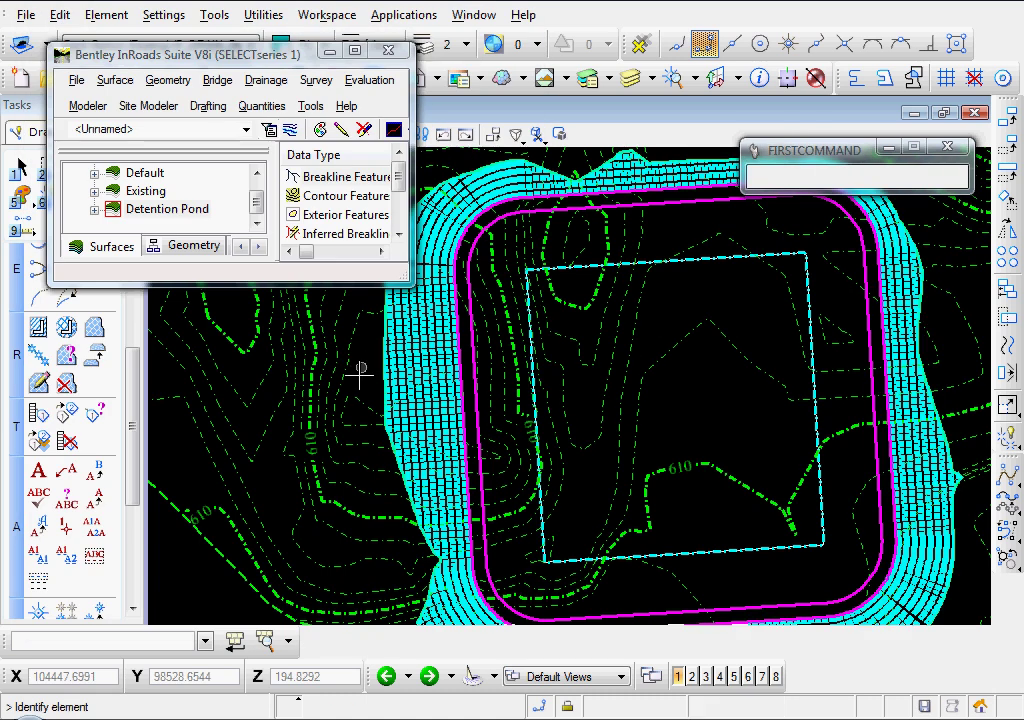
pyautogui.scroll(-3, 505, 464)
pyautogui.scroll(1, 523, 464)
pyautogui.moveTo(523, 464); pyautogui.dragTo(571, 393, button='middle')
pyautogui.rightClick(535, 423)
pyautogui.scroll(4, 551, 410)
pyautogui.scroll(-2, 592, 390)
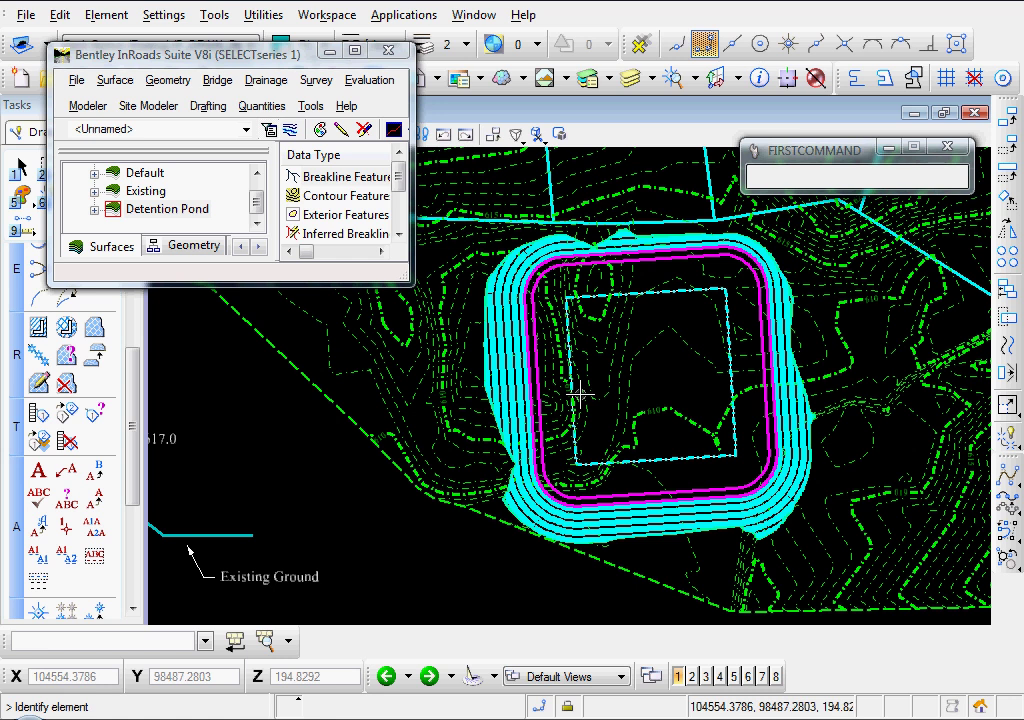
# Start merging surfaces with Existing as the original surface and Detention Pond as the design surface
pyautogui.click(114, 82)
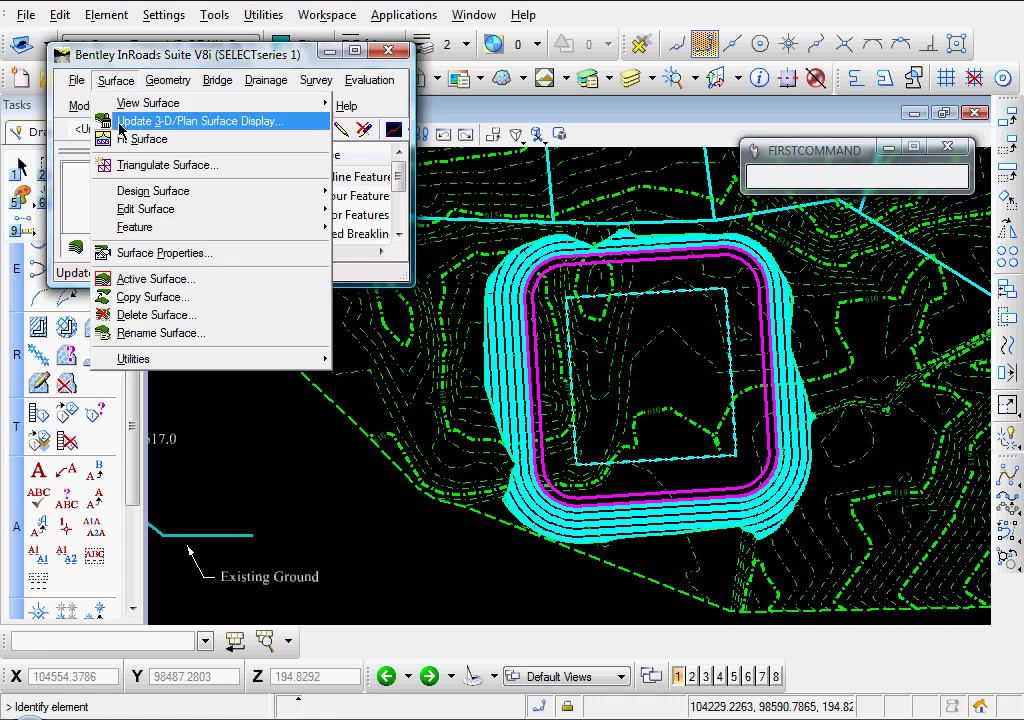
pyautogui.moveTo(136, 211)
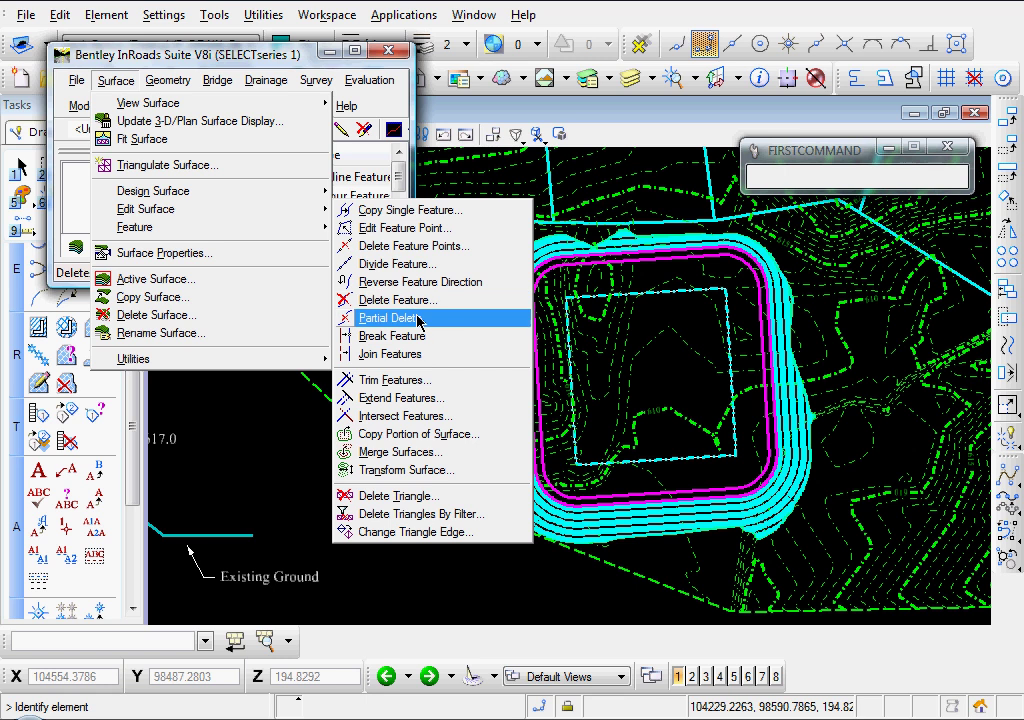
pyautogui.click(397, 452)
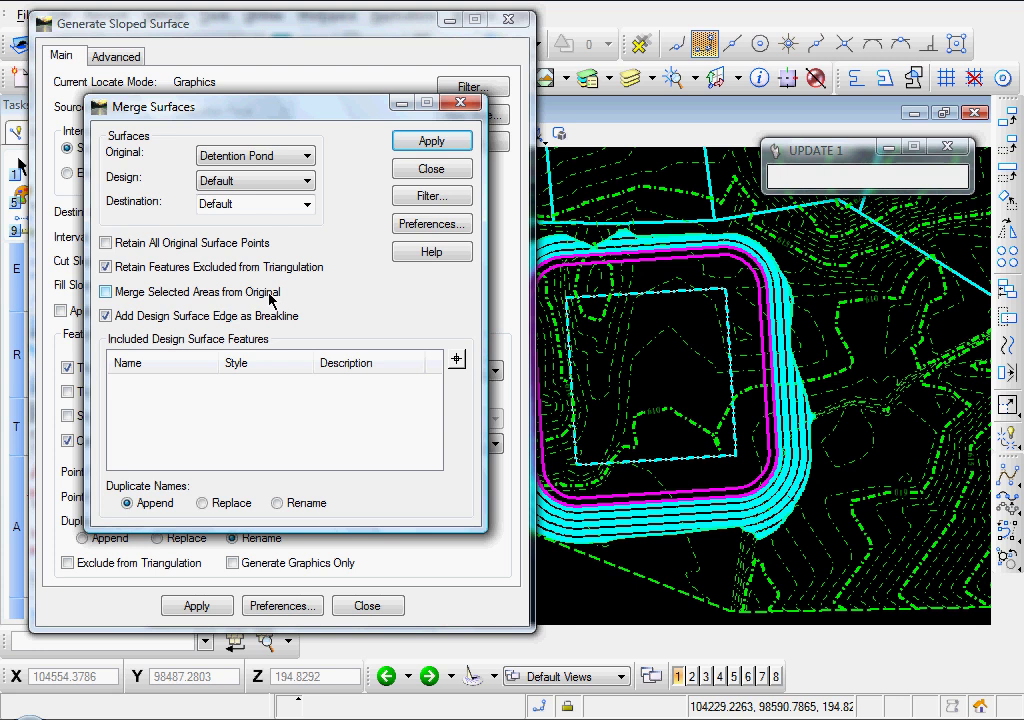
pyautogui.click(232, 157)
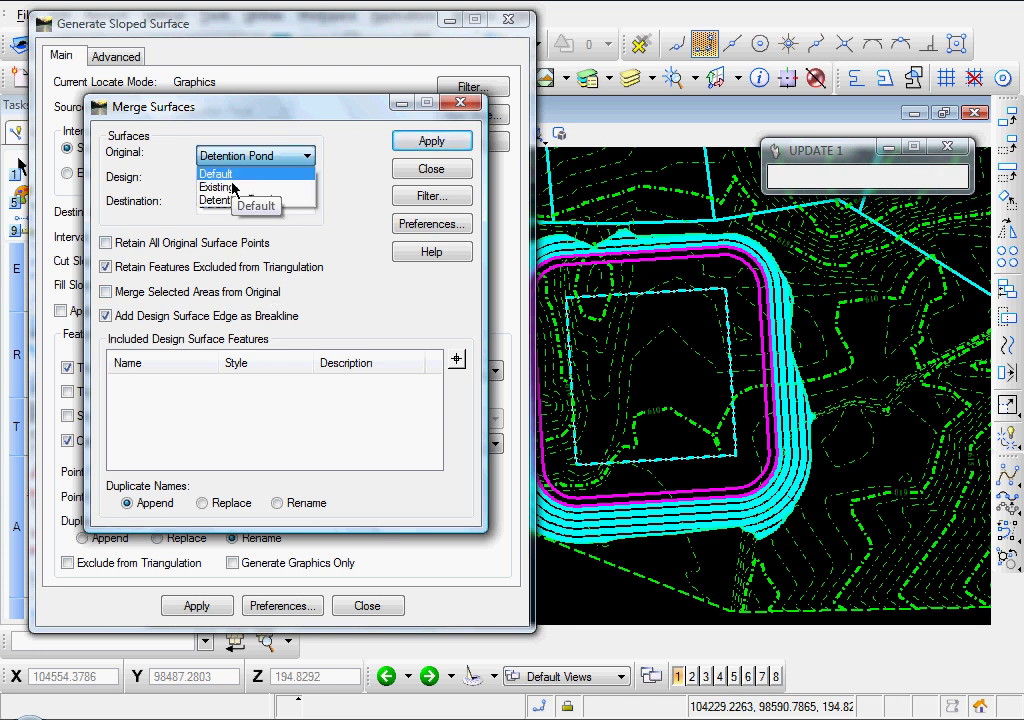
pyautogui.click(225, 187)
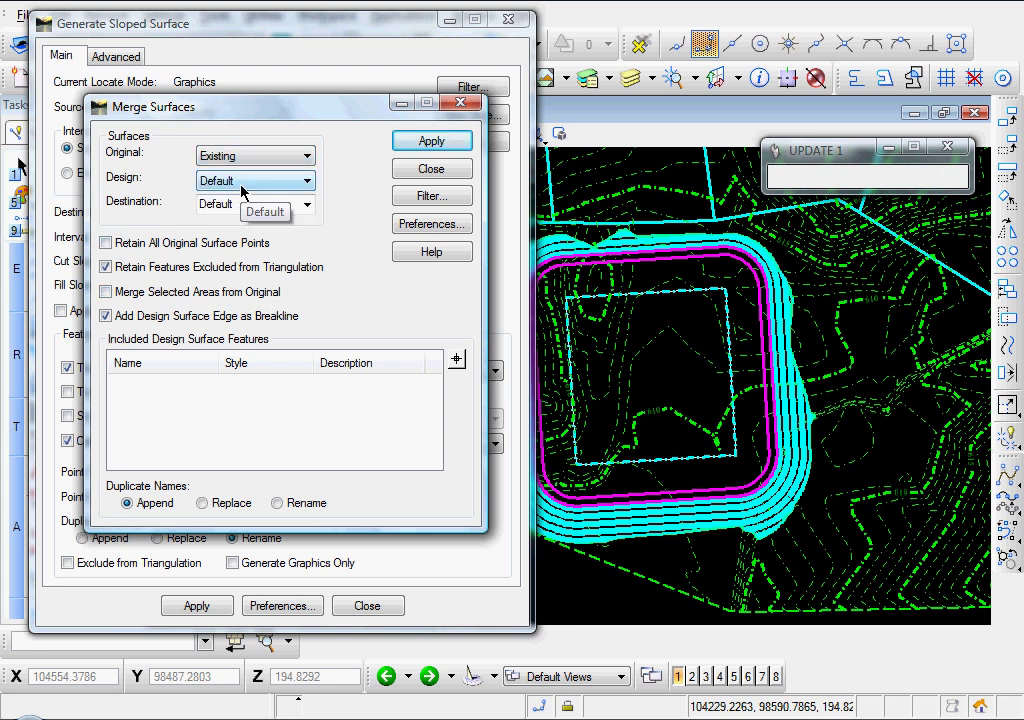
pyautogui.click(245, 182)
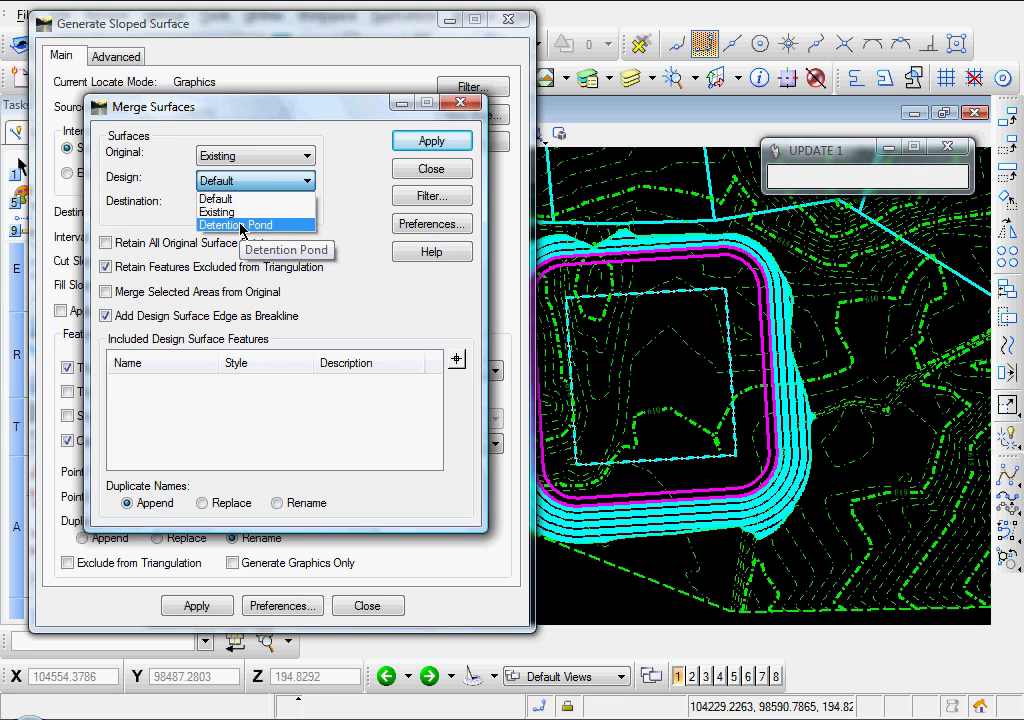
pyautogui.click(240, 225)
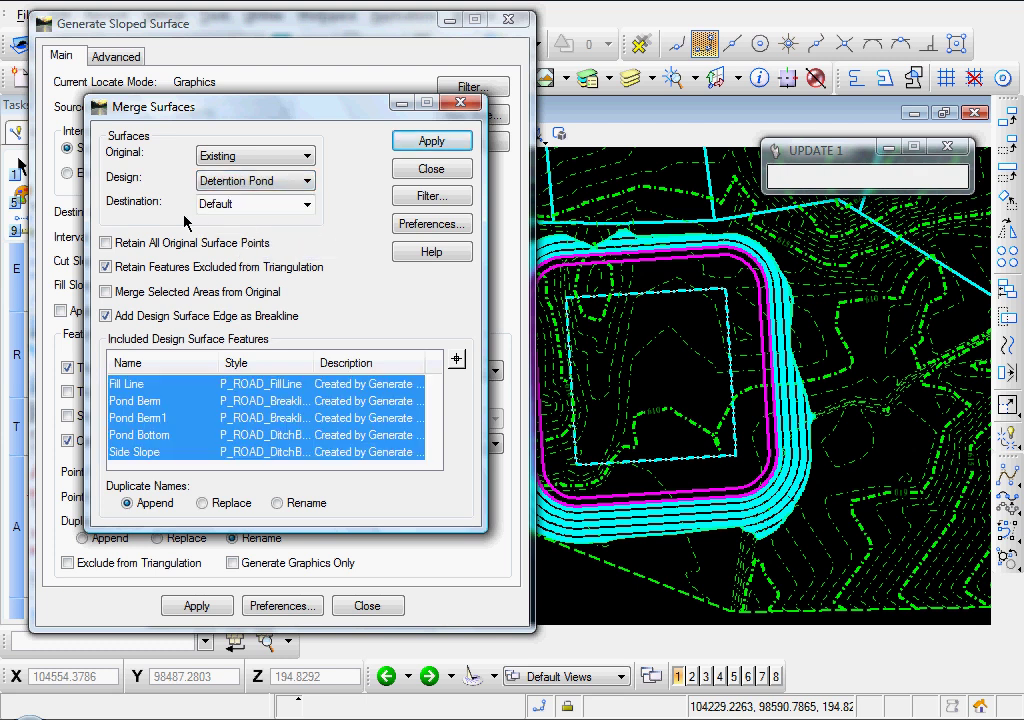
# Name the merge destination surface Detention Pond Finished and run the merge
pyautogui.click(307, 204)
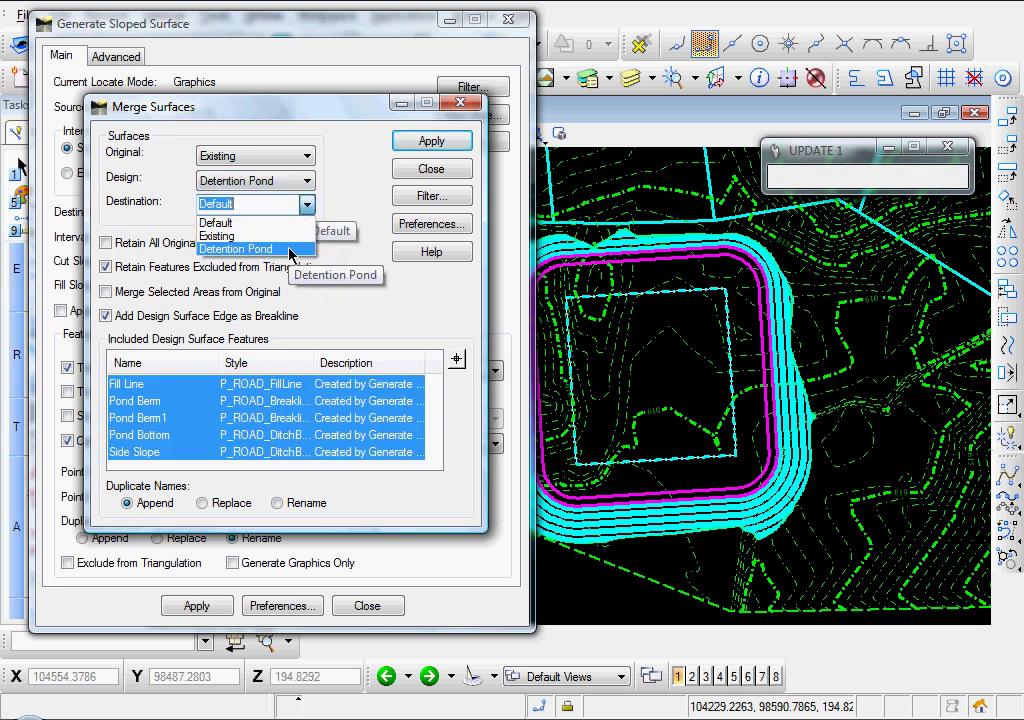
pyautogui.click(255, 245)
pyautogui.click(278, 203)
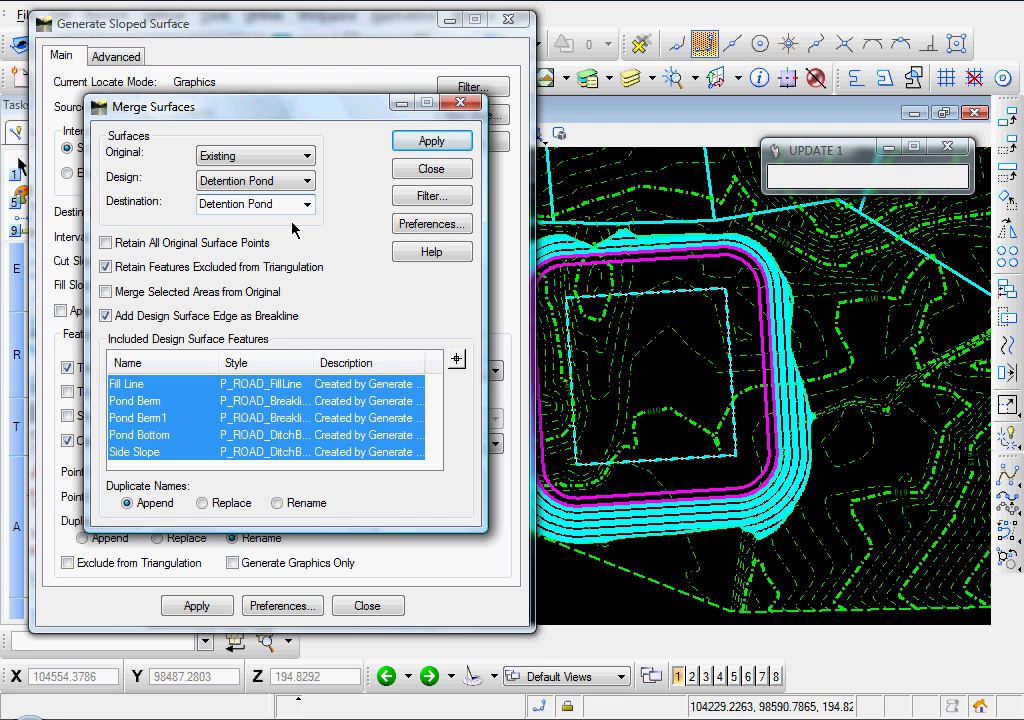
pyautogui.write('Finished')
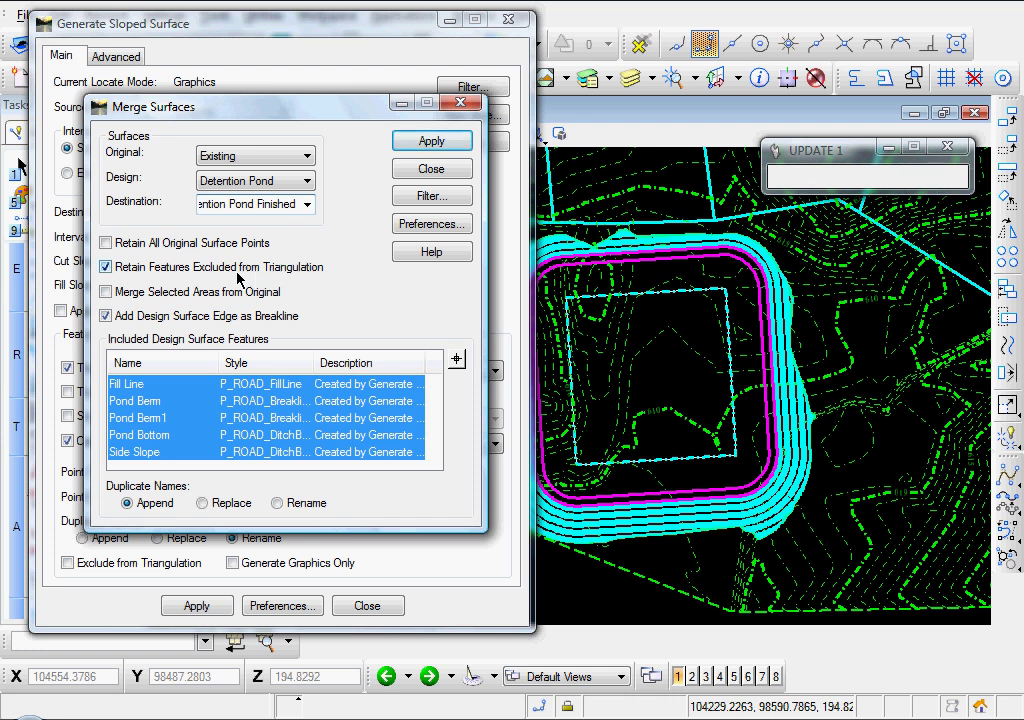
pyautogui.click(422, 143)
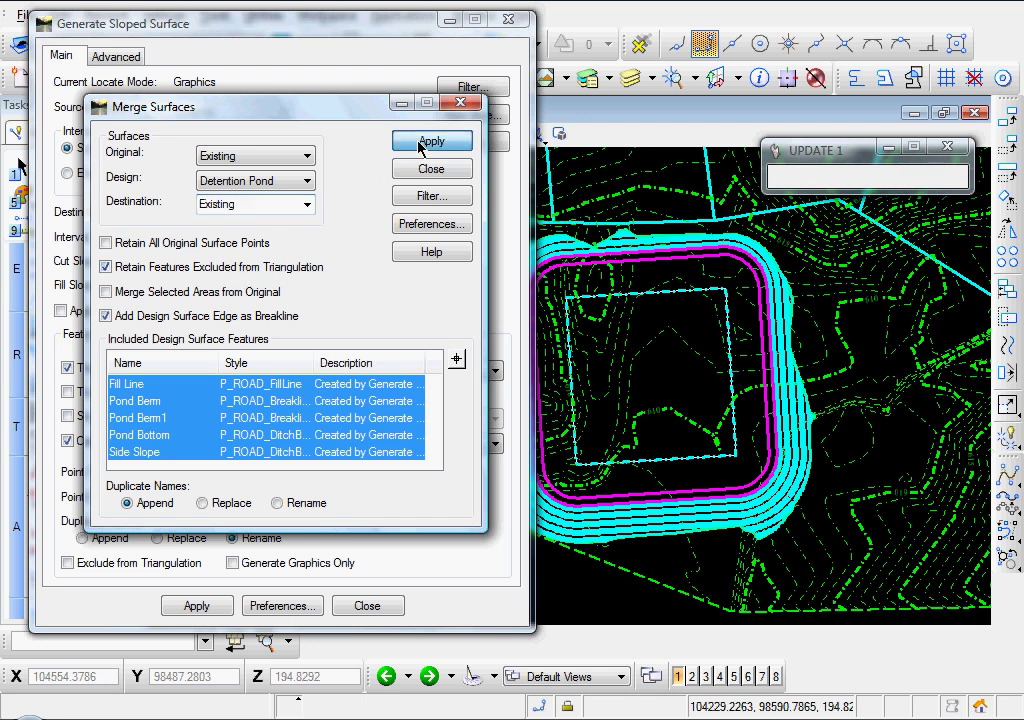
# Close the surface merging and sloped surface dialogs and make Detention Pond Finished the active surface
pyautogui.click(420, 174)
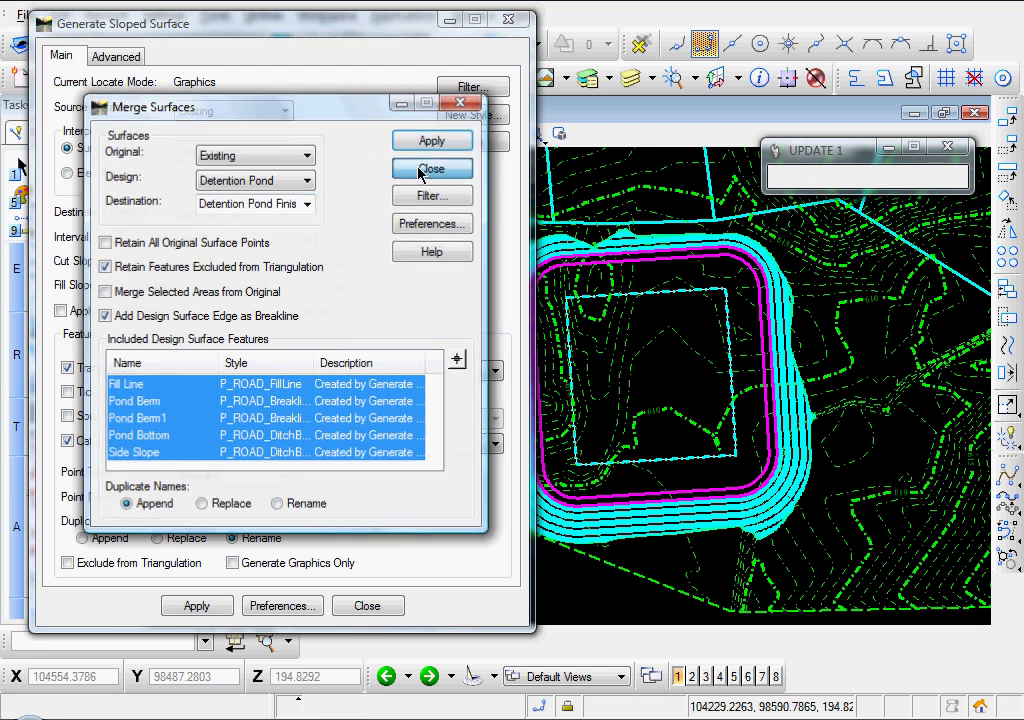
pyautogui.click(384, 607)
pyautogui.click(256, 207)
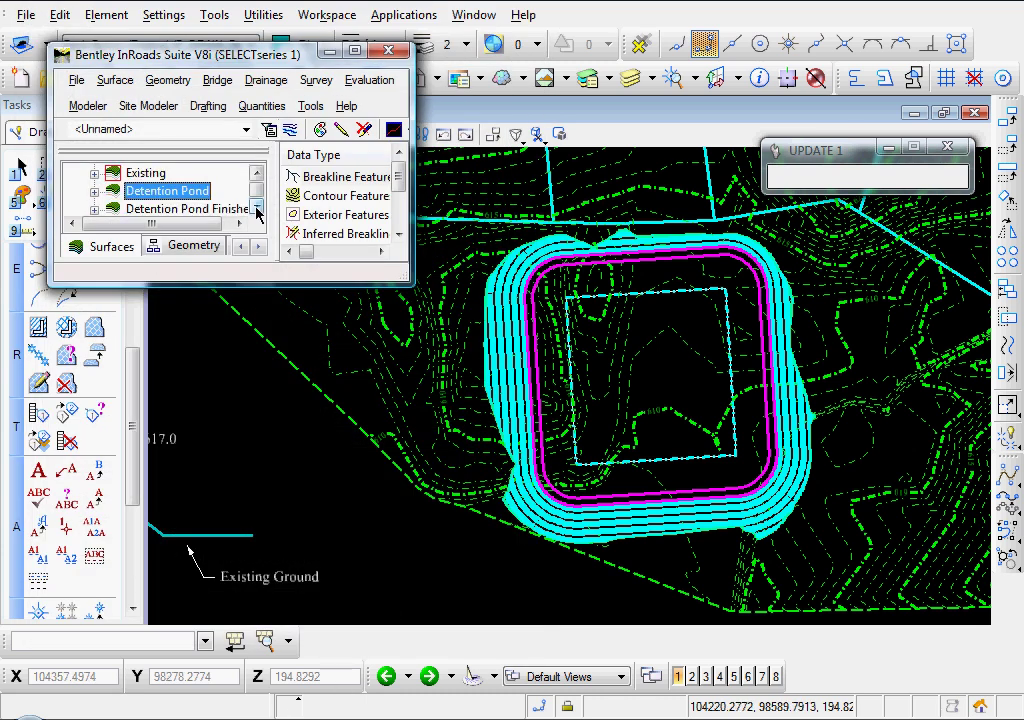
pyautogui.click(256, 207)
pyautogui.rightClick(169, 193)
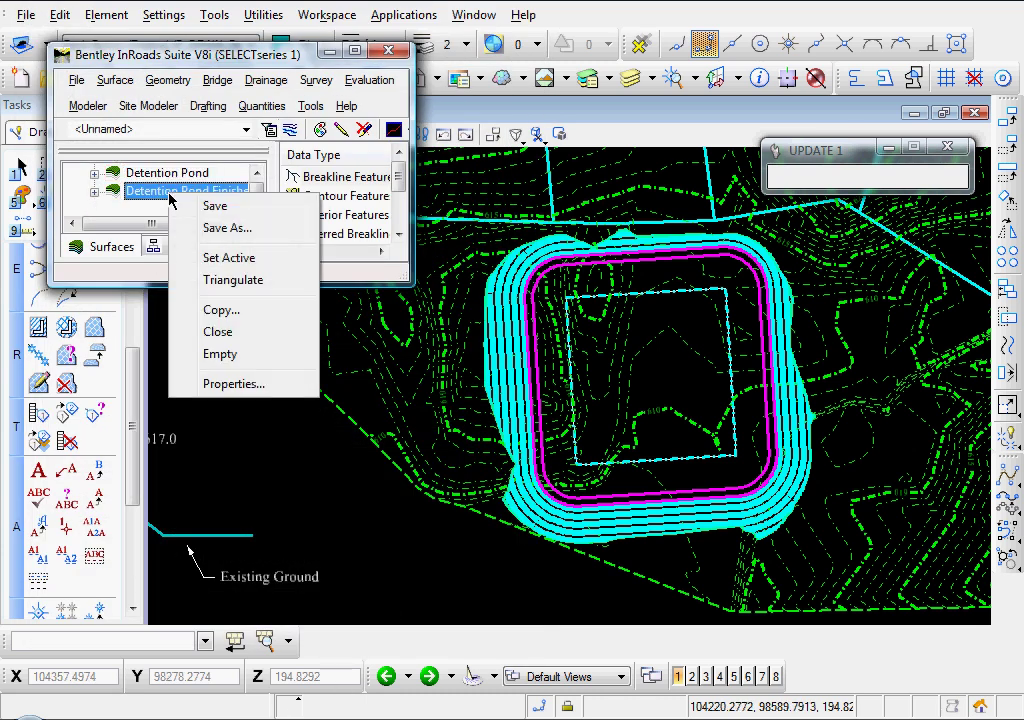
pyautogui.click(190, 258)
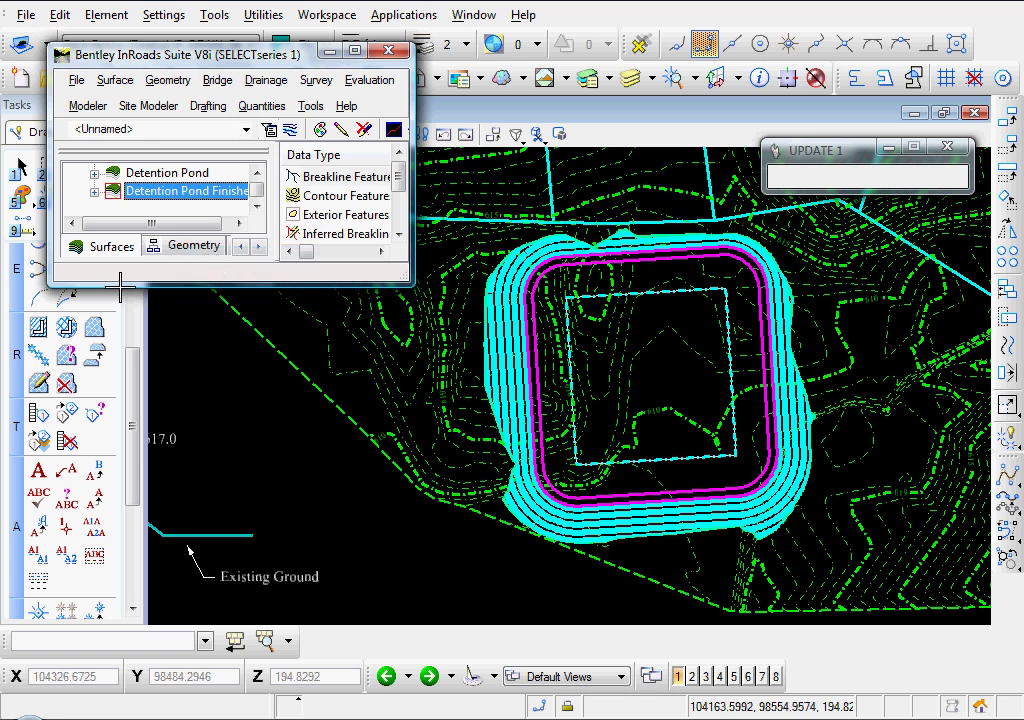
# Delete the displayed berm side slope lines and the surrounding fill line graphic from the drawing
pyautogui.rightClick(334, 496)
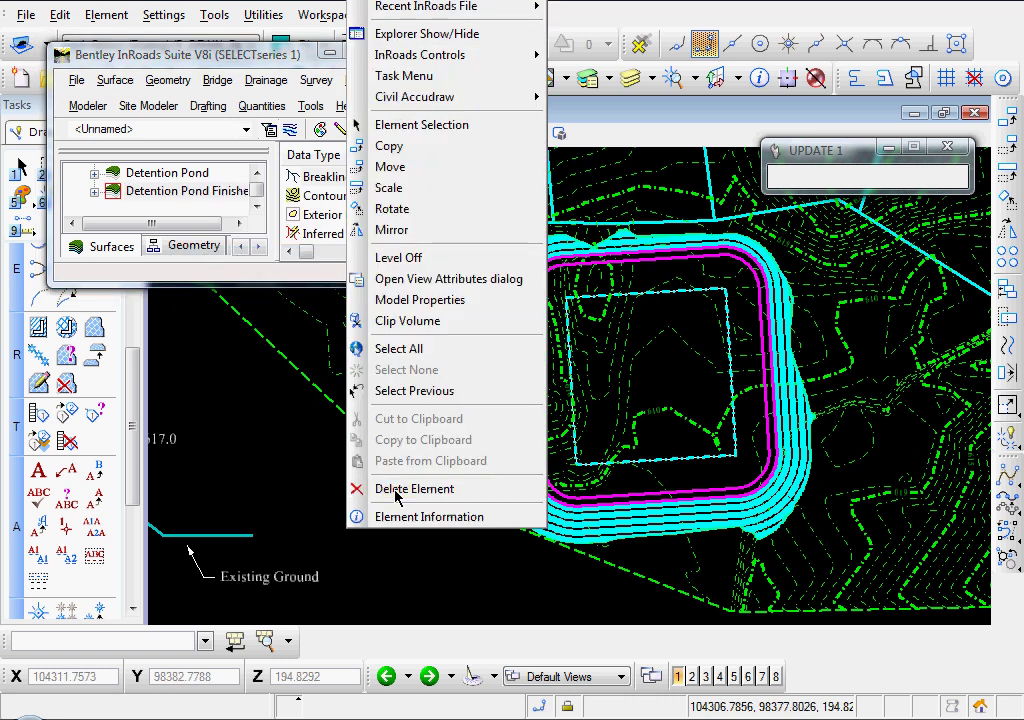
pyautogui.click(397, 490)
pyautogui.scroll(4, 499, 355)
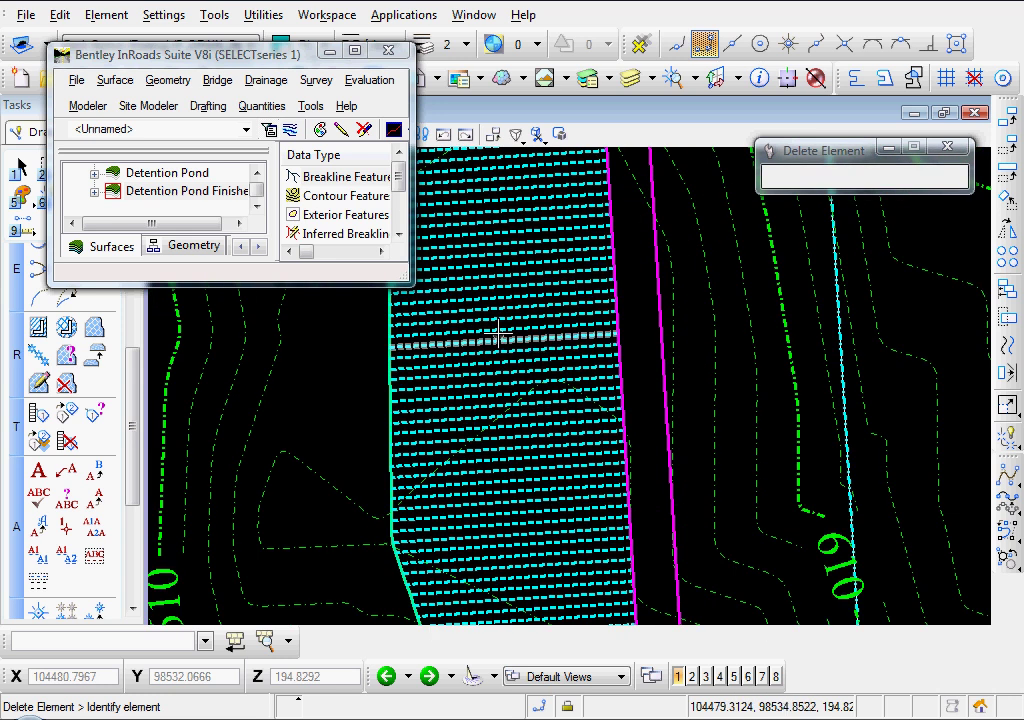
pyautogui.click(498, 335)
pyautogui.scroll(-3, 485, 340)
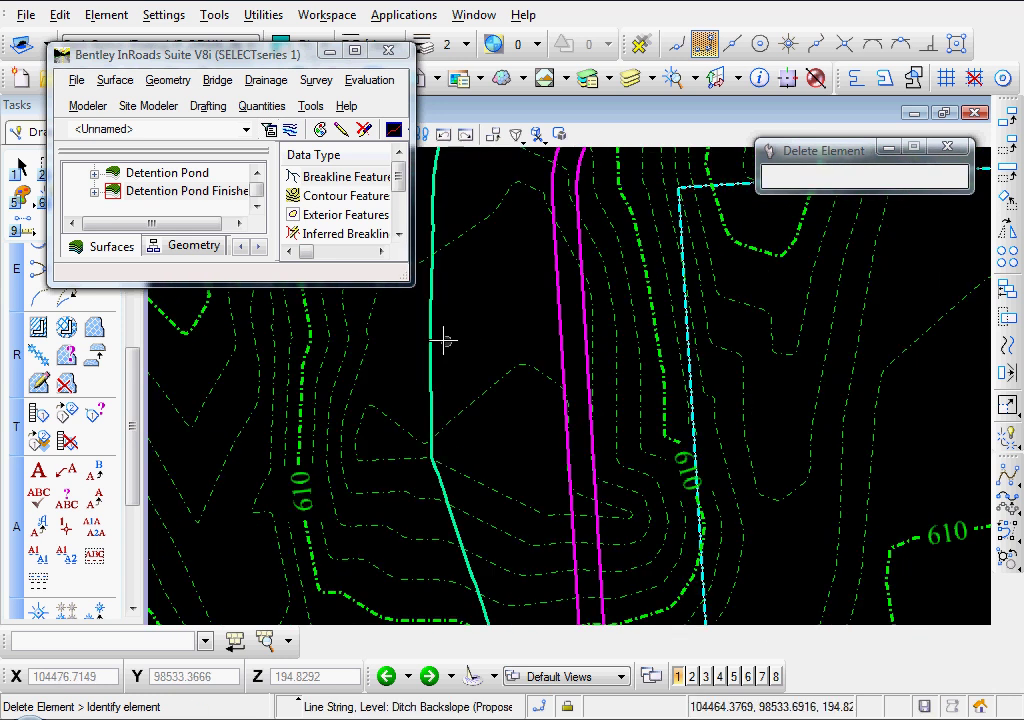
pyautogui.scroll(-2, 446, 343)
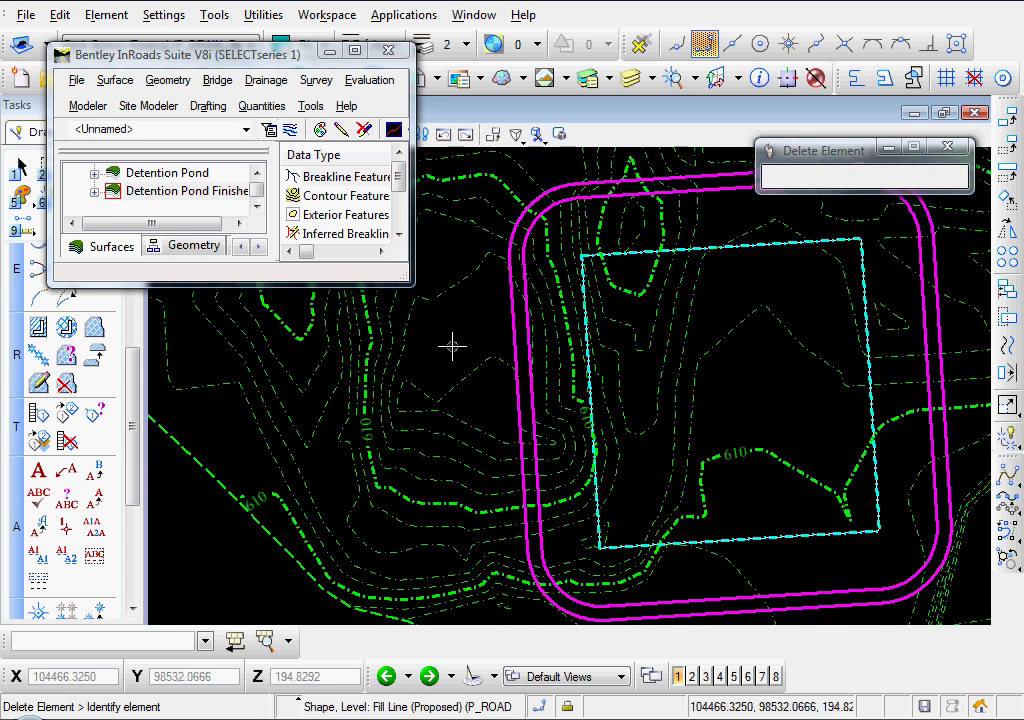
# Display contours for the Detention Pond Finished surface using the Finished Surface preference
pyautogui.click(105, 86)
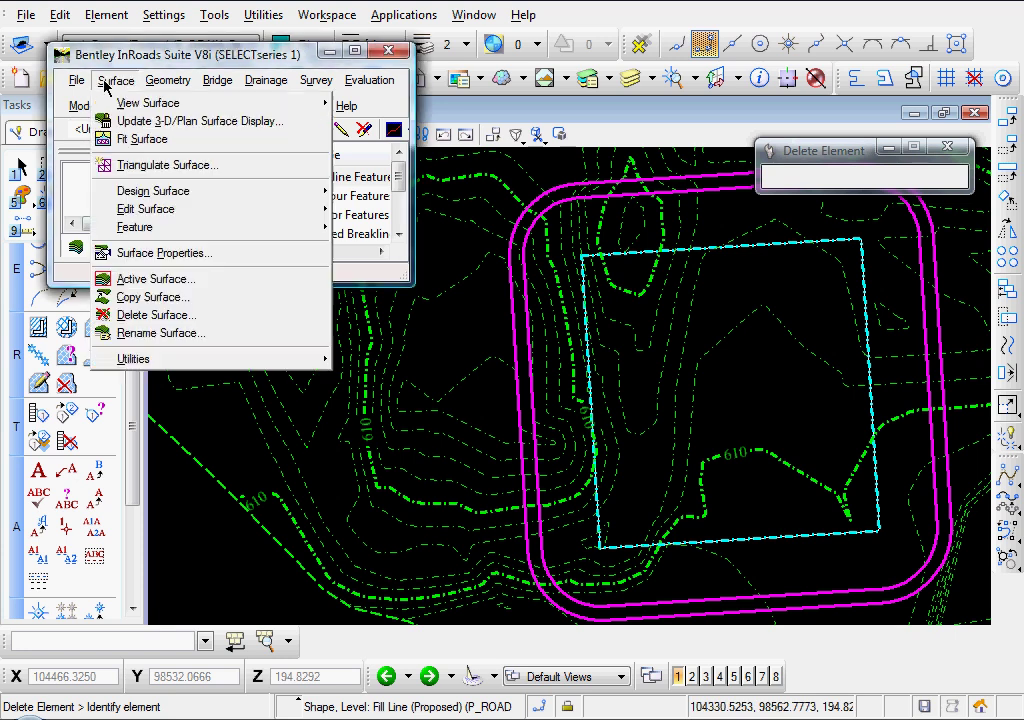
pyautogui.moveTo(130, 110)
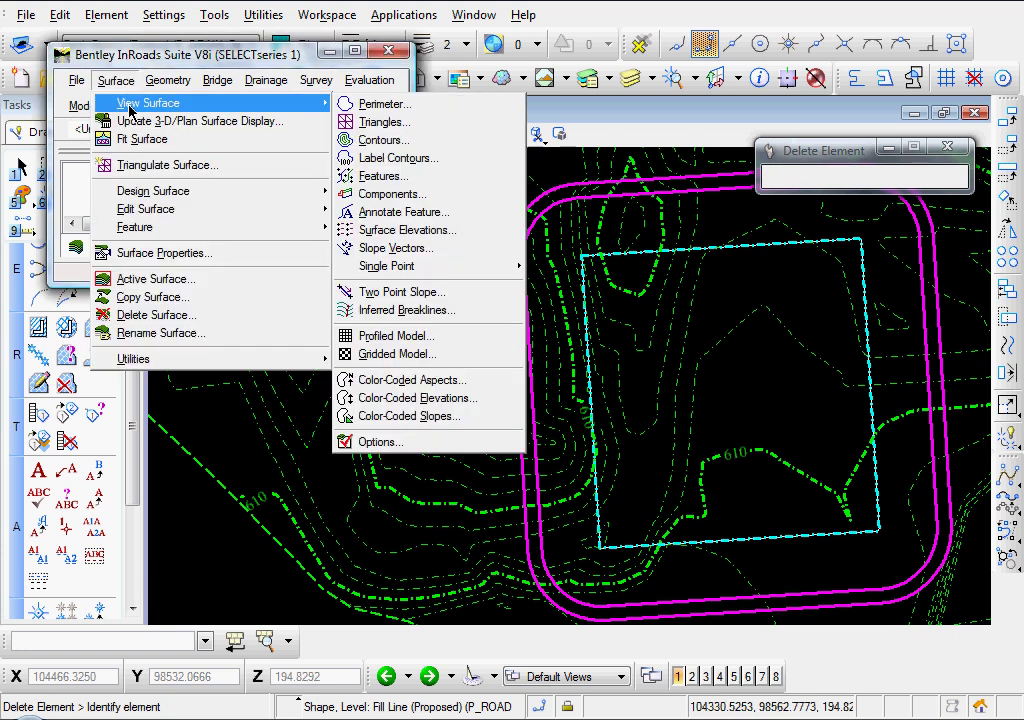
pyautogui.click(394, 141)
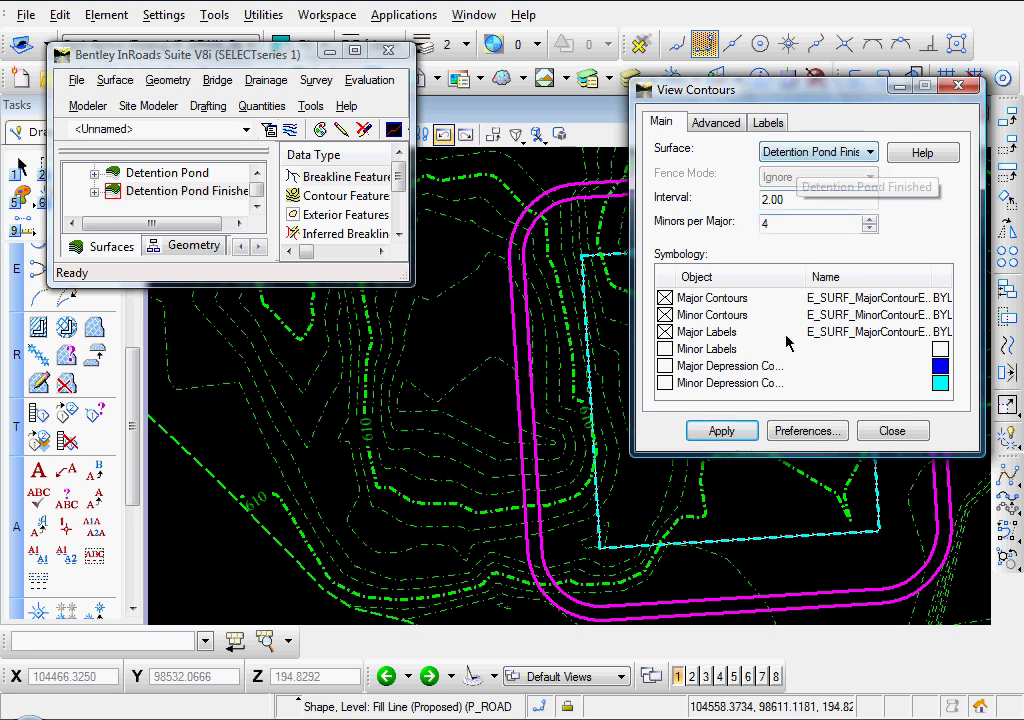
pyautogui.click(790, 432)
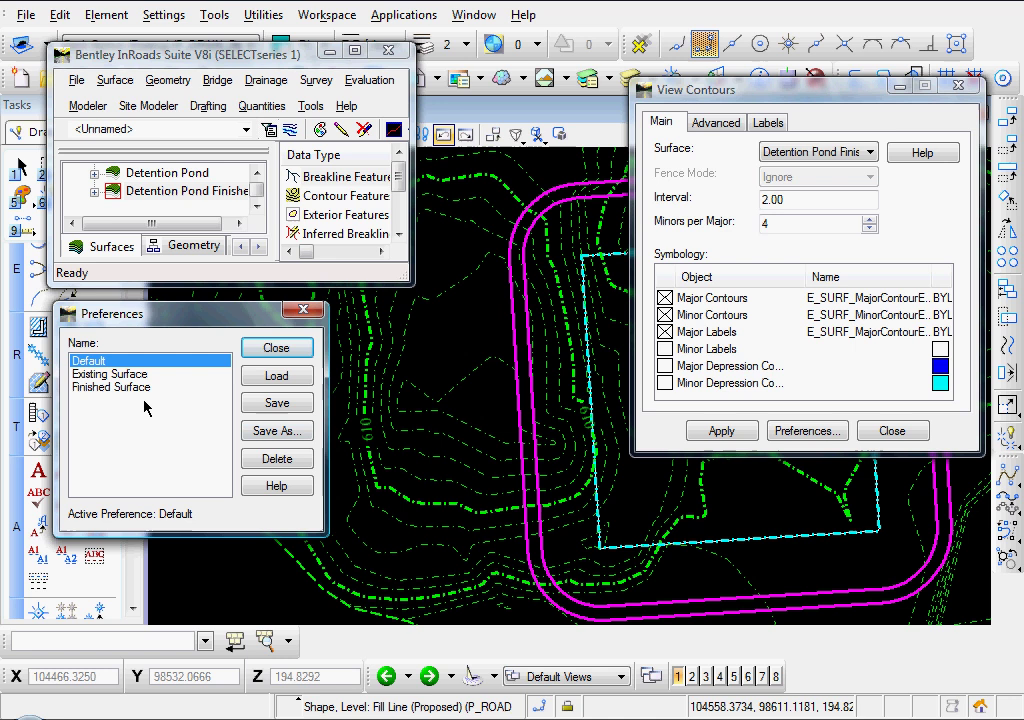
pyautogui.click(133, 388)
pyautogui.click(262, 376)
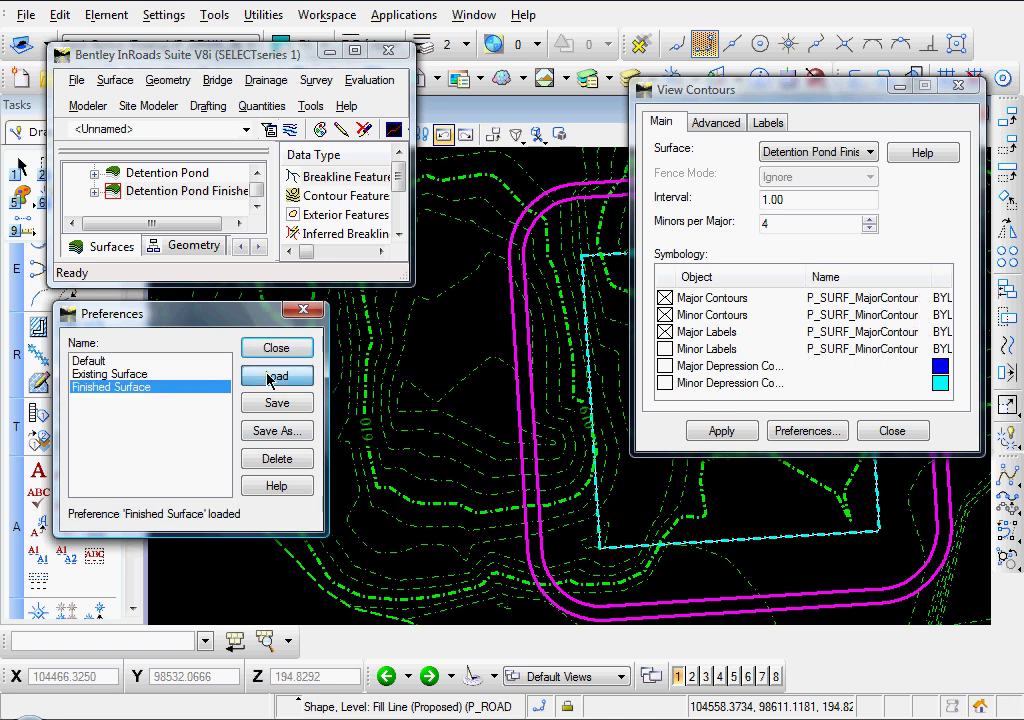
pyautogui.click(266, 347)
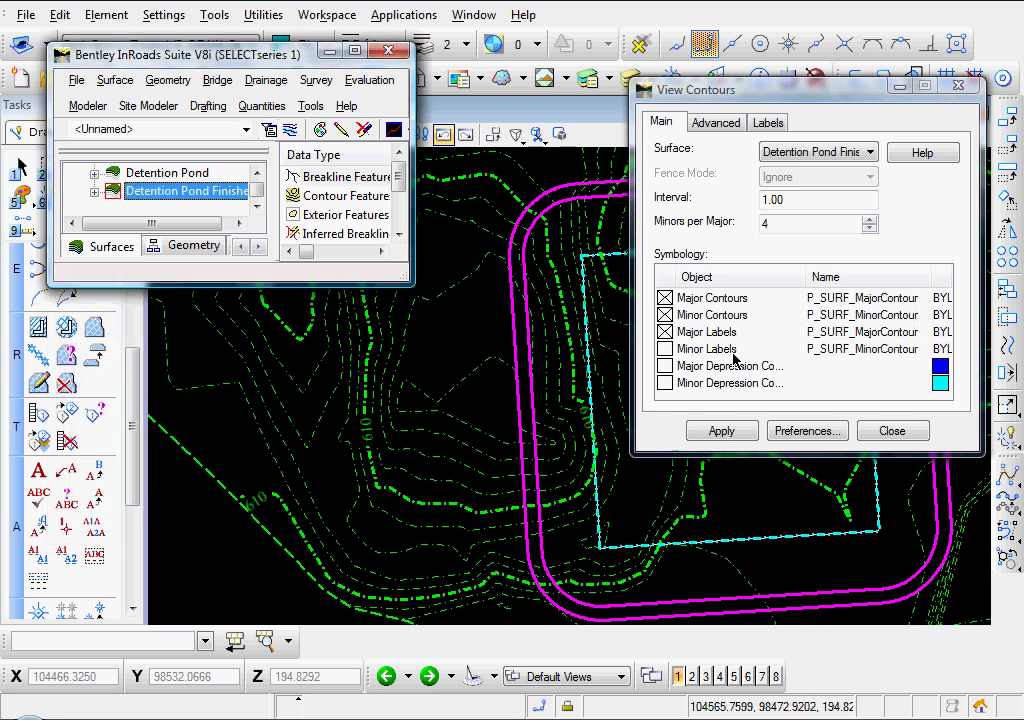
pyautogui.click(721, 431)
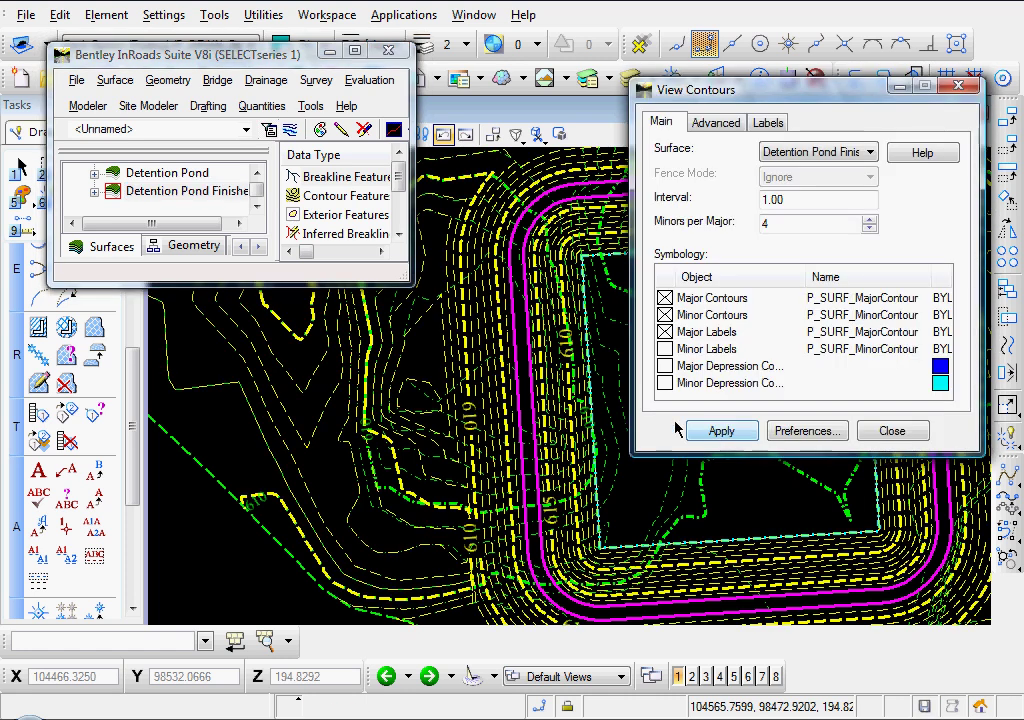
pyautogui.click(891, 431)
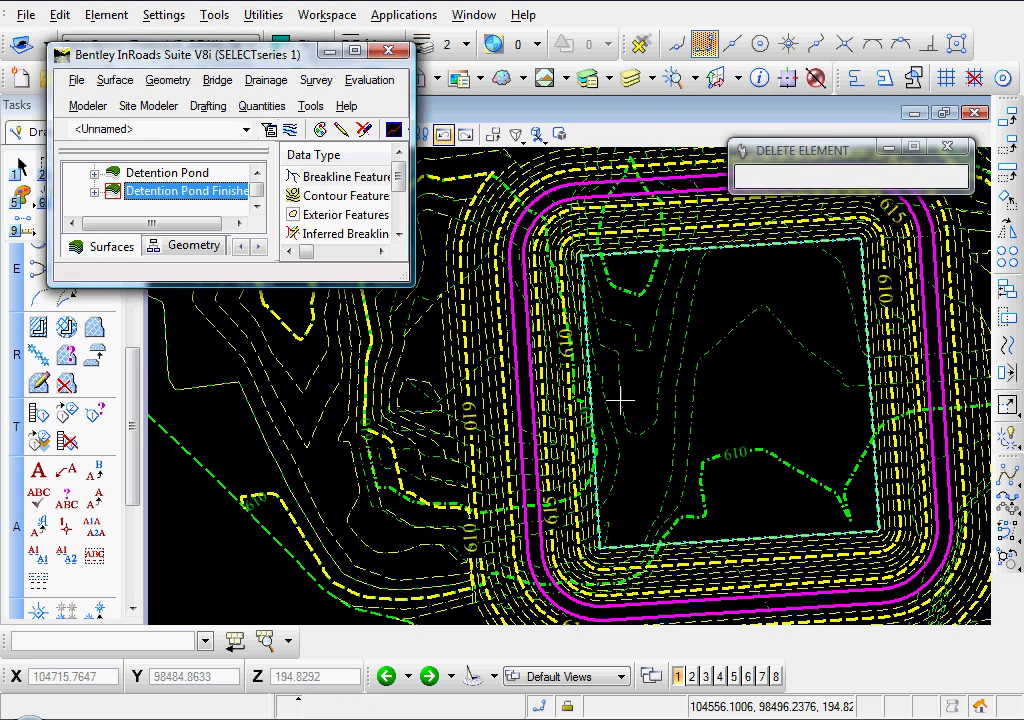
# Remove the Existing surface's contours from the plan display, leaving its perimeter shown
pyautogui.moveTo(647, 347)
pyautogui.mouseDown(button='middle')
pyautogui.moveTo(697, 434)
pyautogui.moveTo(736, 446)
pyautogui.mouseUp(button='middle')
pyautogui.scroll(1, 592, 318)
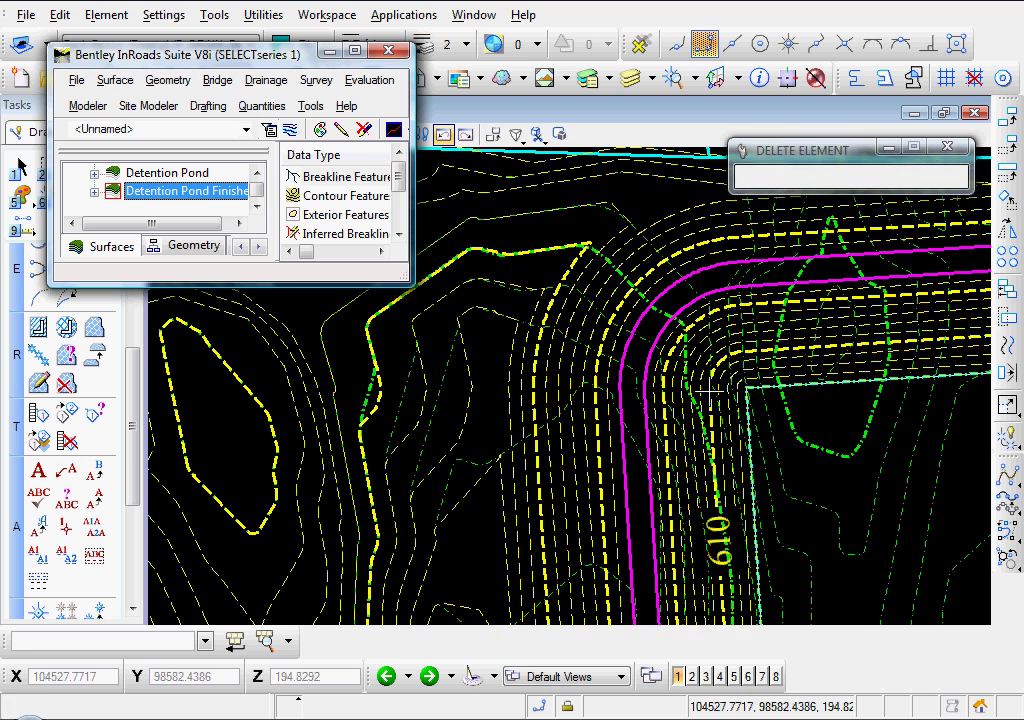
pyautogui.moveTo(514, 331)
pyautogui.mouseDown(button='middle')
pyautogui.moveTo(624, 371)
pyautogui.moveTo(667, 363)
pyautogui.moveTo(681, 347)
pyautogui.moveTo(667, 336)
pyautogui.mouseUp(button='middle')
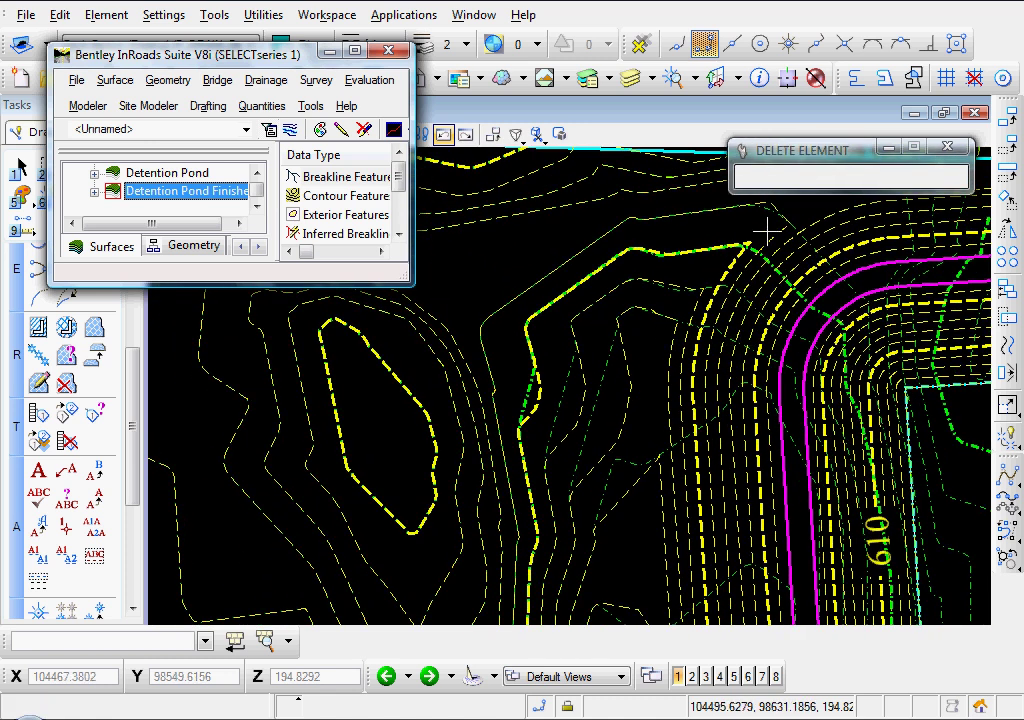
pyautogui.scroll(-2, 560, 336)
pyautogui.moveTo(560, 336)
pyautogui.mouseDown(button='middle')
pyautogui.moveTo(622, 378)
pyautogui.moveTo(509, 315)
pyautogui.mouseUp(button='middle')
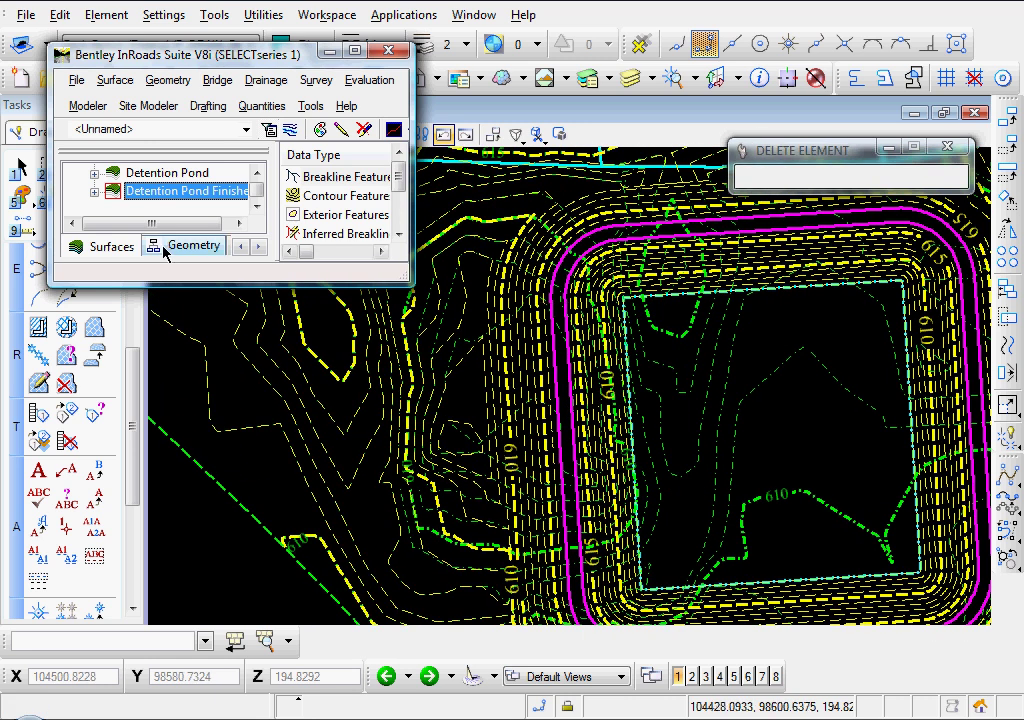
pyautogui.click(116, 81)
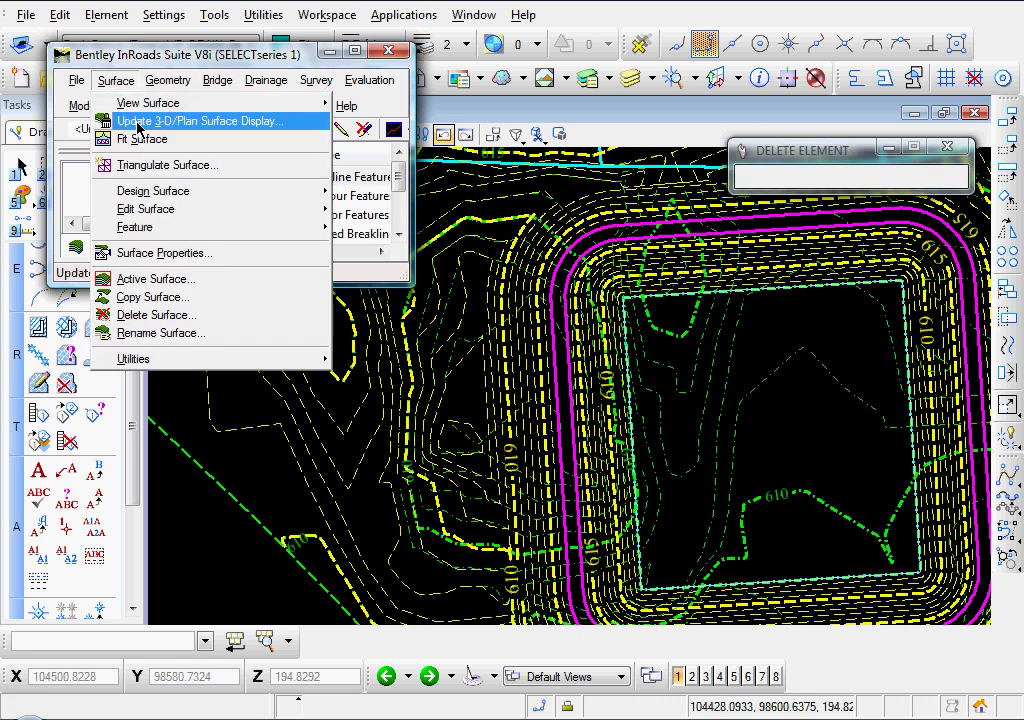
pyautogui.click(135, 121)
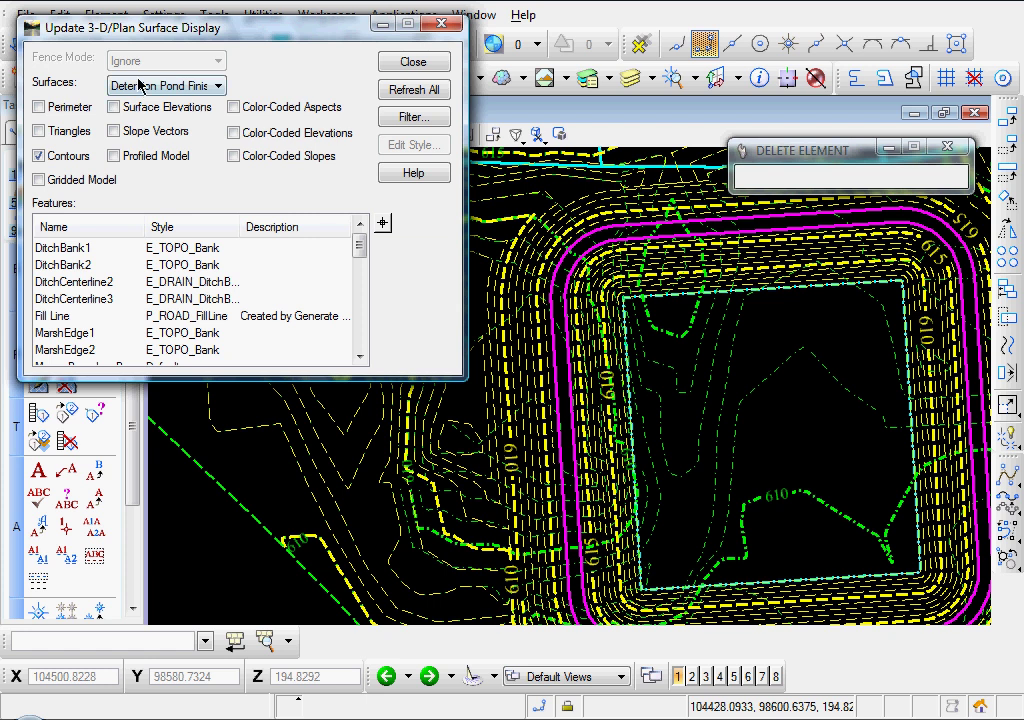
pyautogui.click(140, 88)
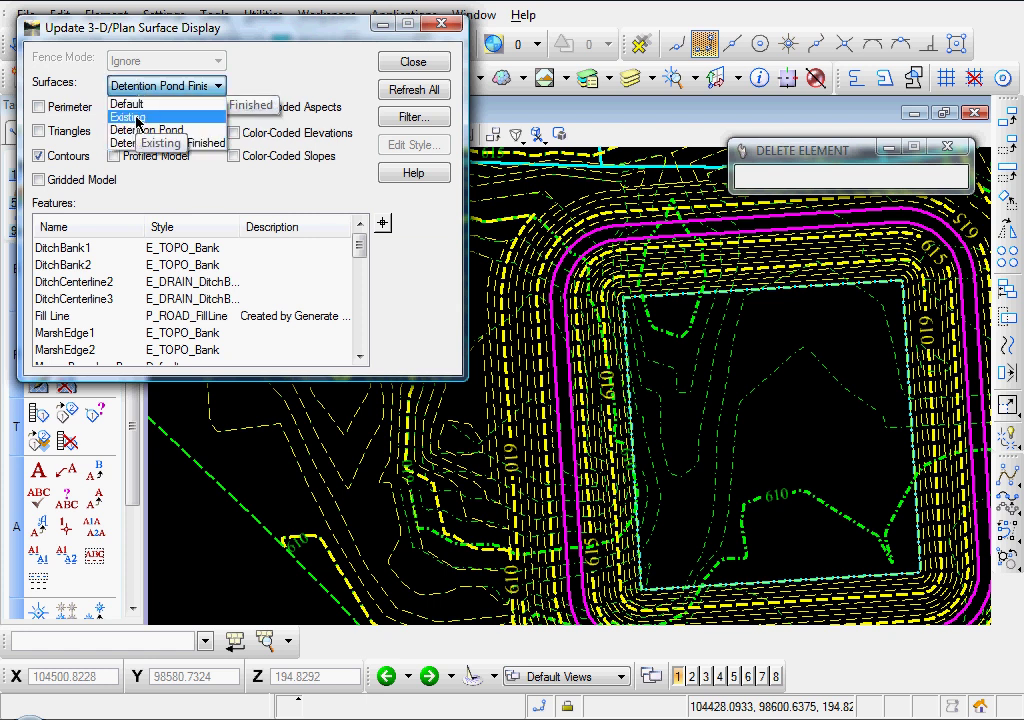
pyautogui.click(137, 119)
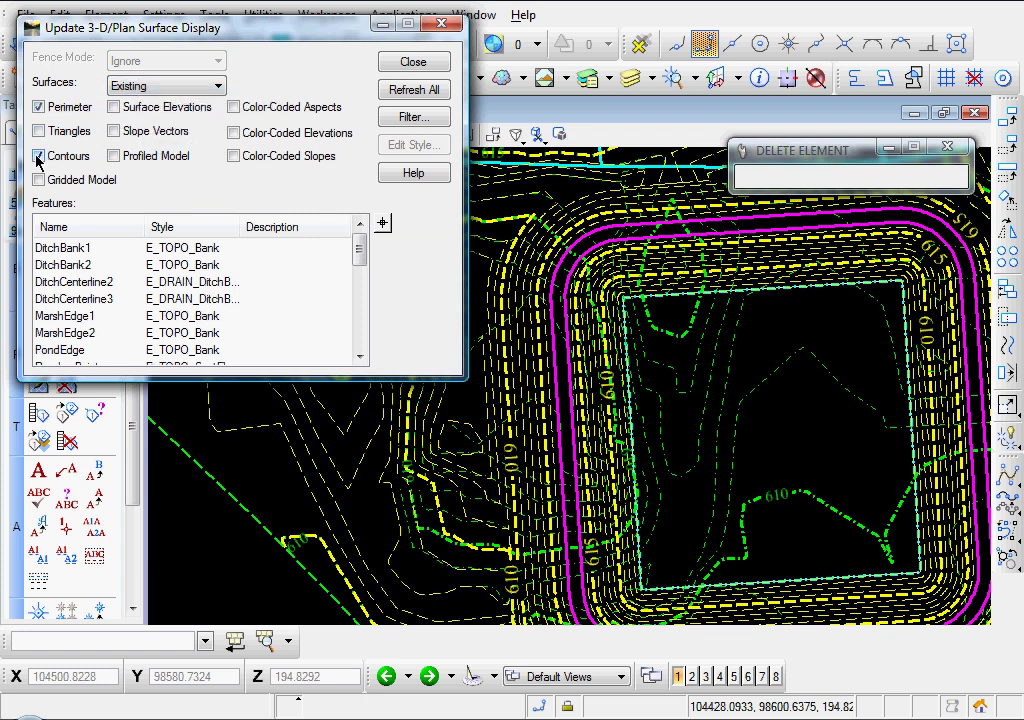
pyautogui.click(398, 66)
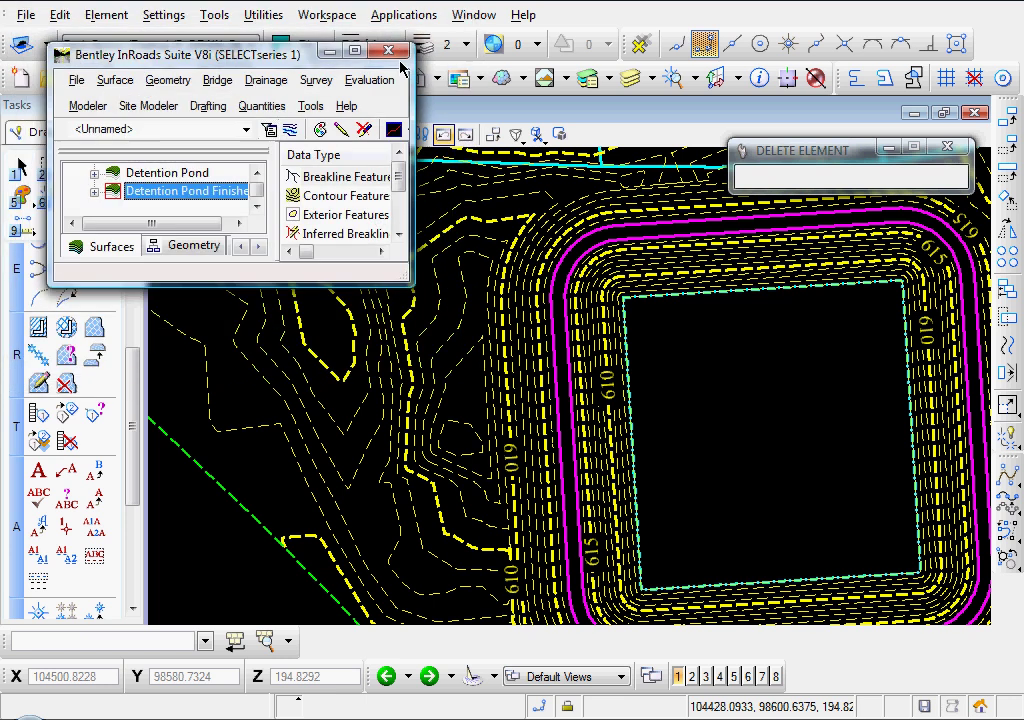
pyautogui.scroll(-2, 665, 420)
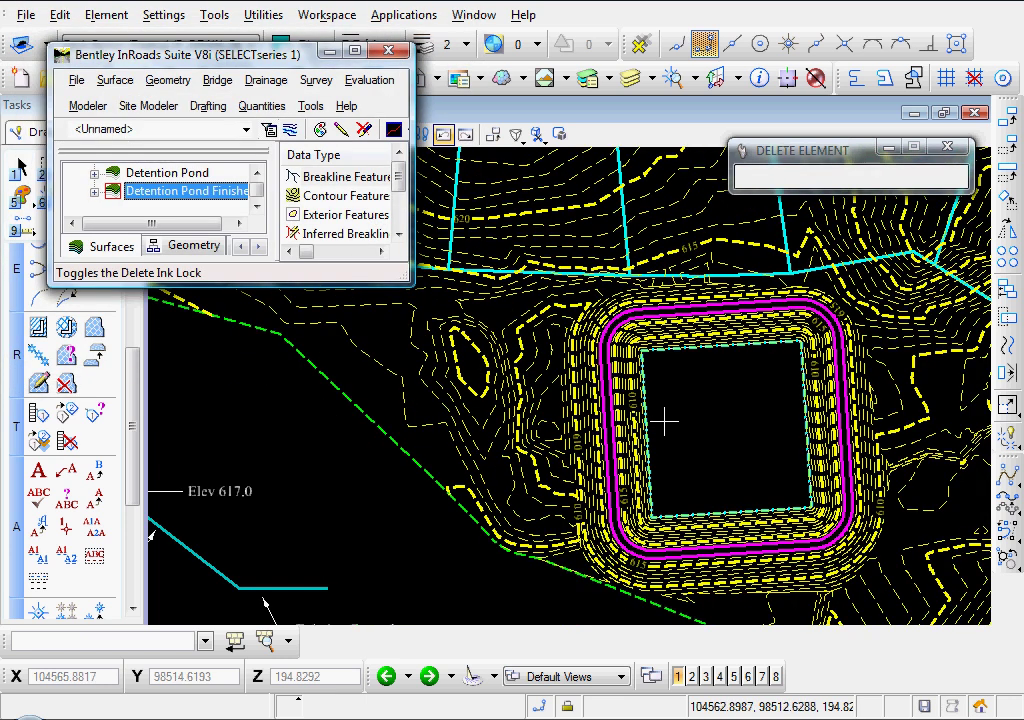
pyautogui.moveTo(660, 420); pyautogui.dragTo(578, 410, button='middle')
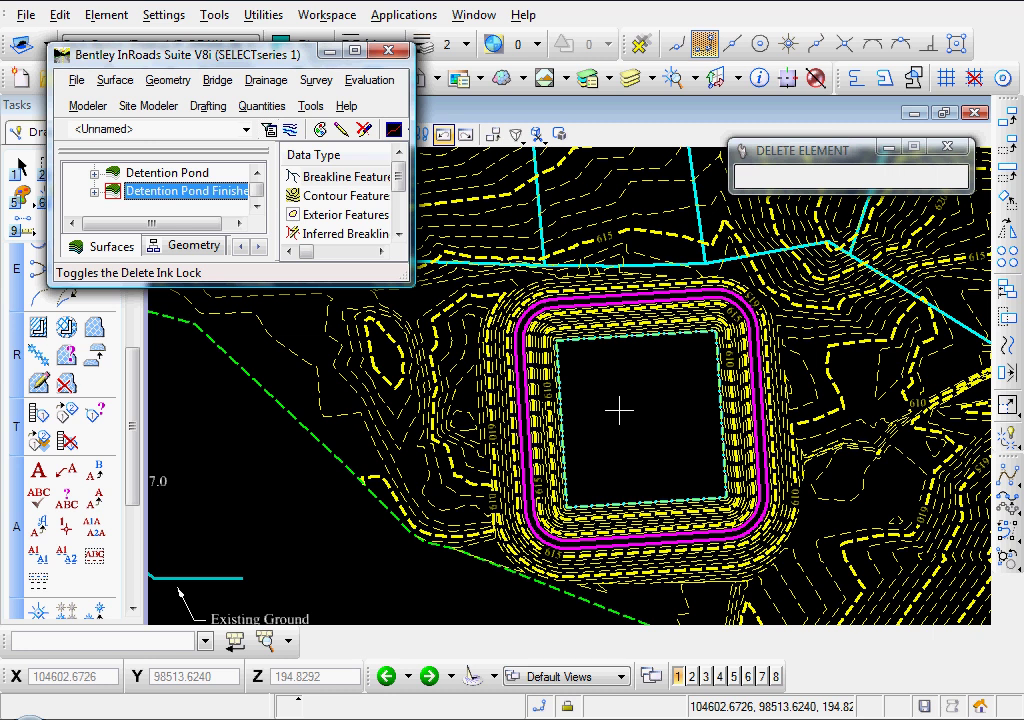